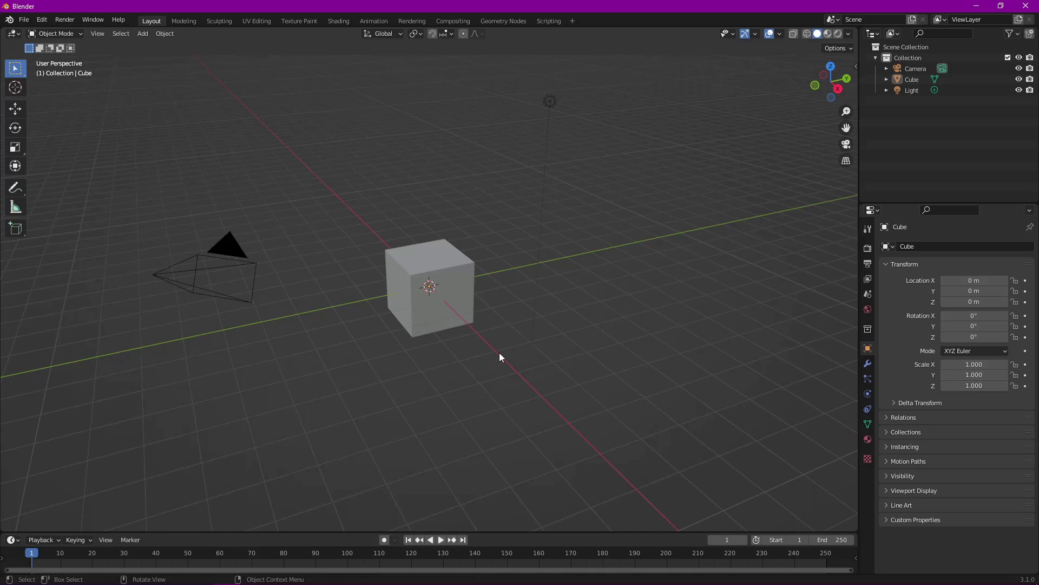
Step: Orbit the view and select the default Cube in the viewport
middle_drag(587, 382, 519, 360)
click(460, 319)
mouse_move(589, 343)
middle_down()
mouse_move(528, 356)
mouse_move(582, 358)
middle_up()
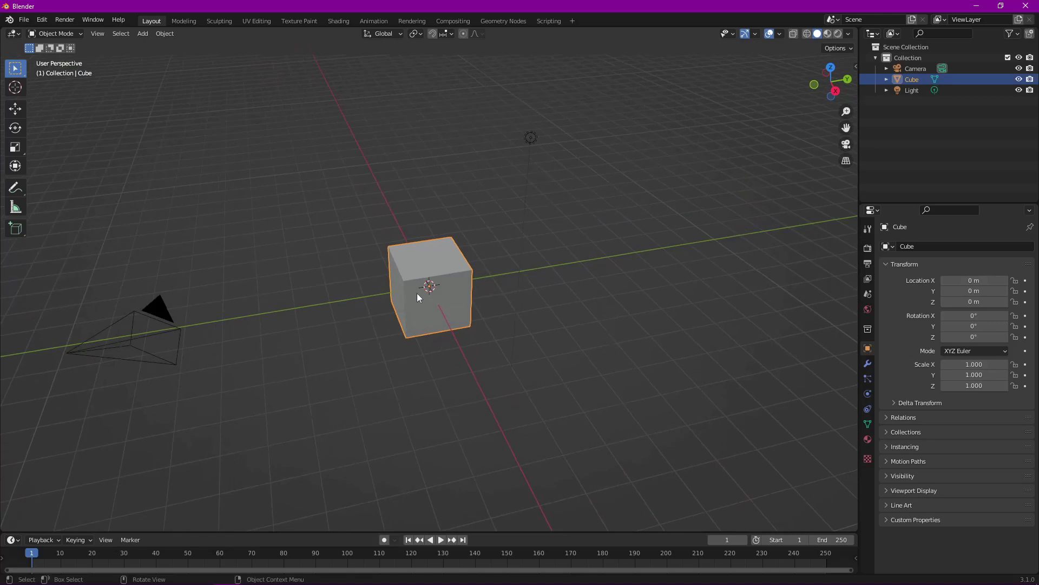
click(154, 316)
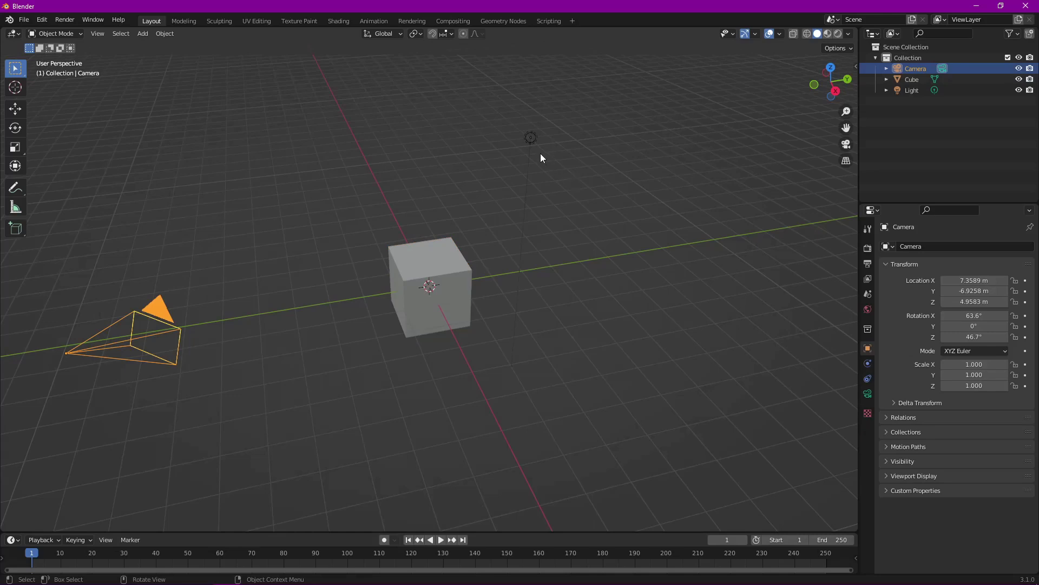
click(531, 139)
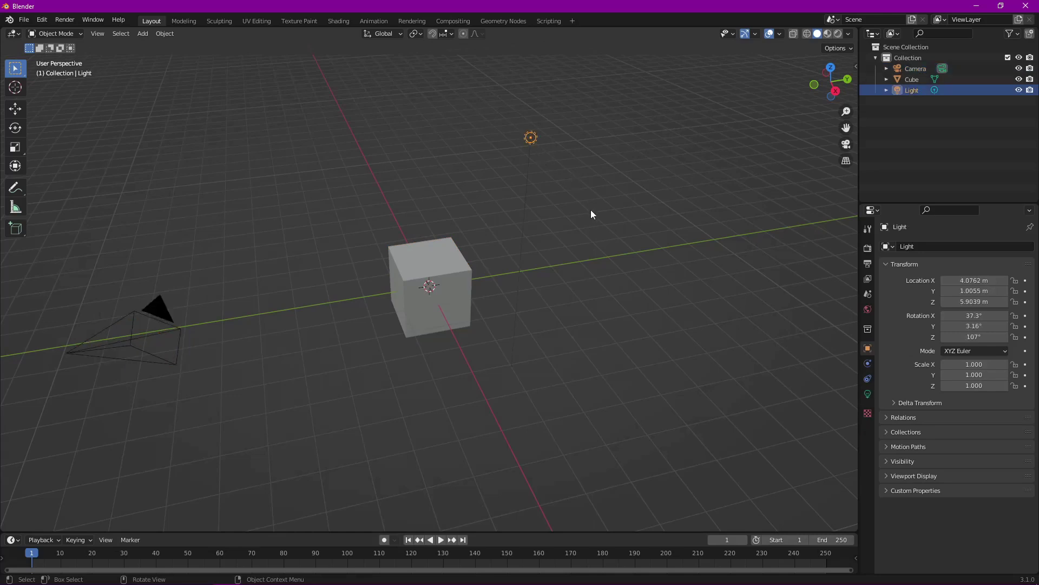
click(432, 311)
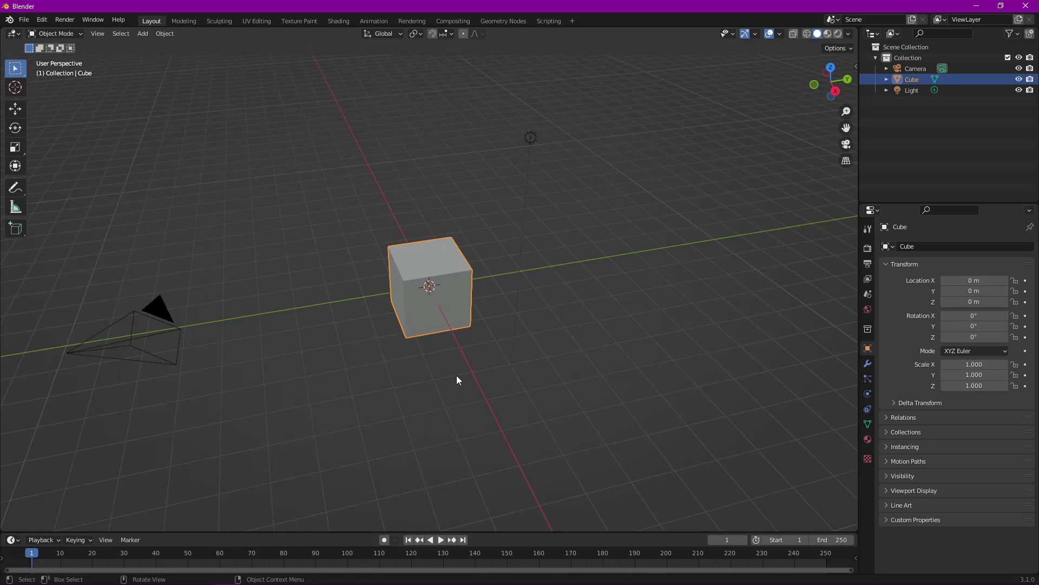
mouse_move(622, 385)
middle_down()
mouse_move(601, 373)
mouse_move(626, 380)
middle_up()
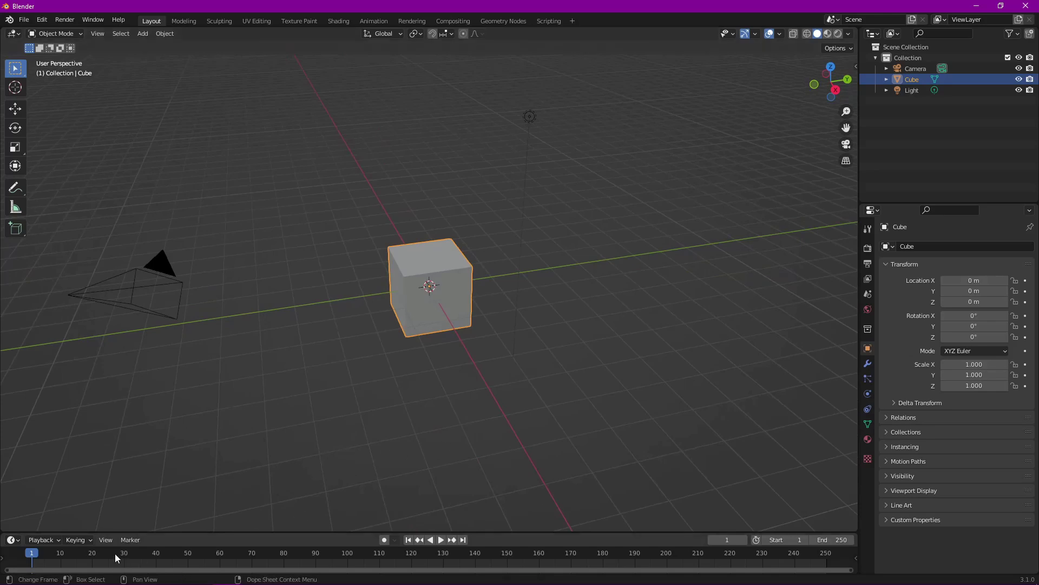
Step: Enlarge the timeline area and scrub the playhead to frame 199
drag(299, 532, 309, 393)
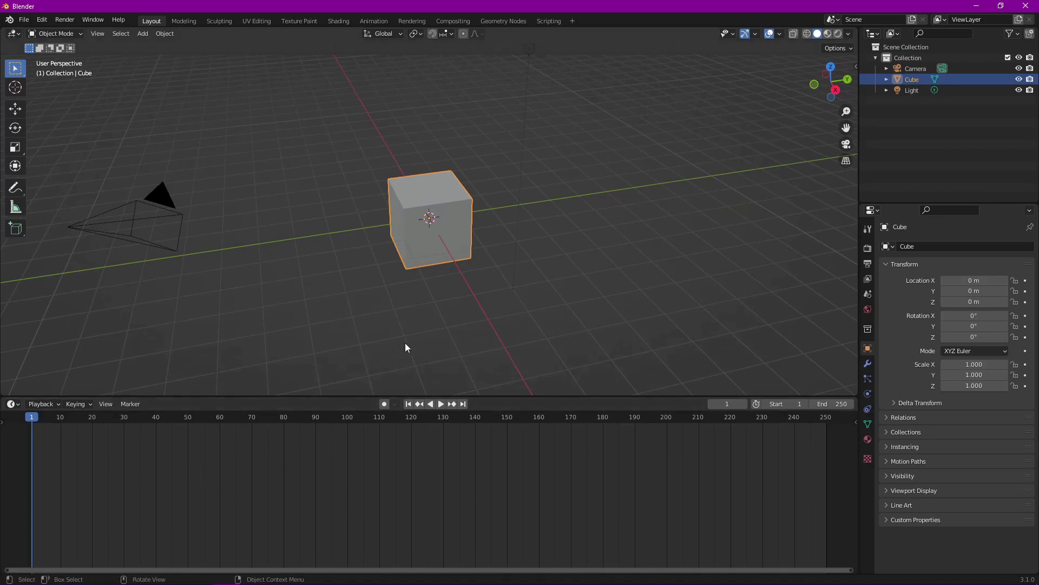
mouse_move(465, 235)
middle_down()
mouse_move(448, 235)
mouse_move(486, 241)
mouse_move(521, 229)
mouse_move(456, 236)
middle_up()
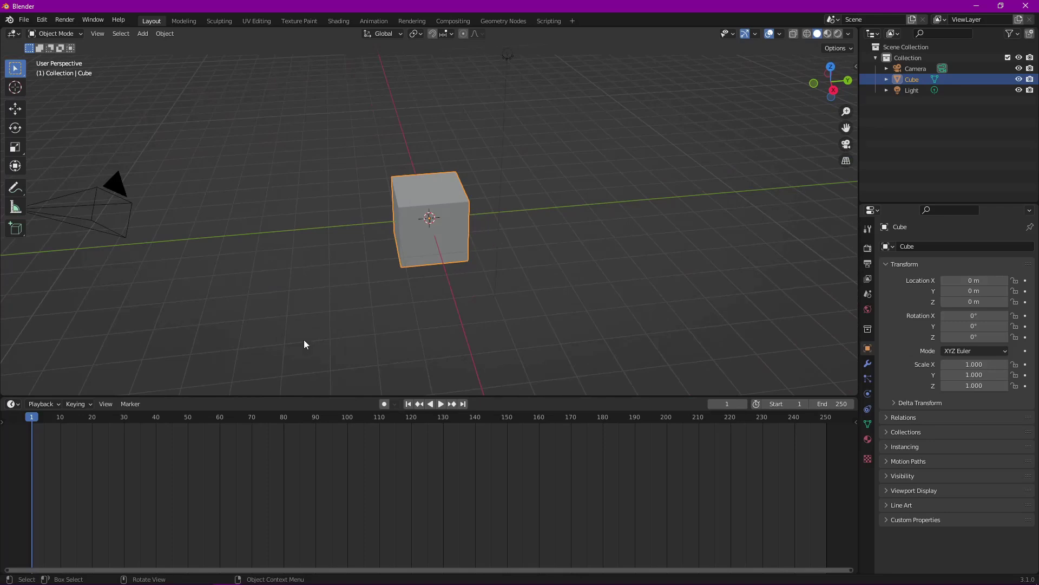
drag(38, 420, 428, 427)
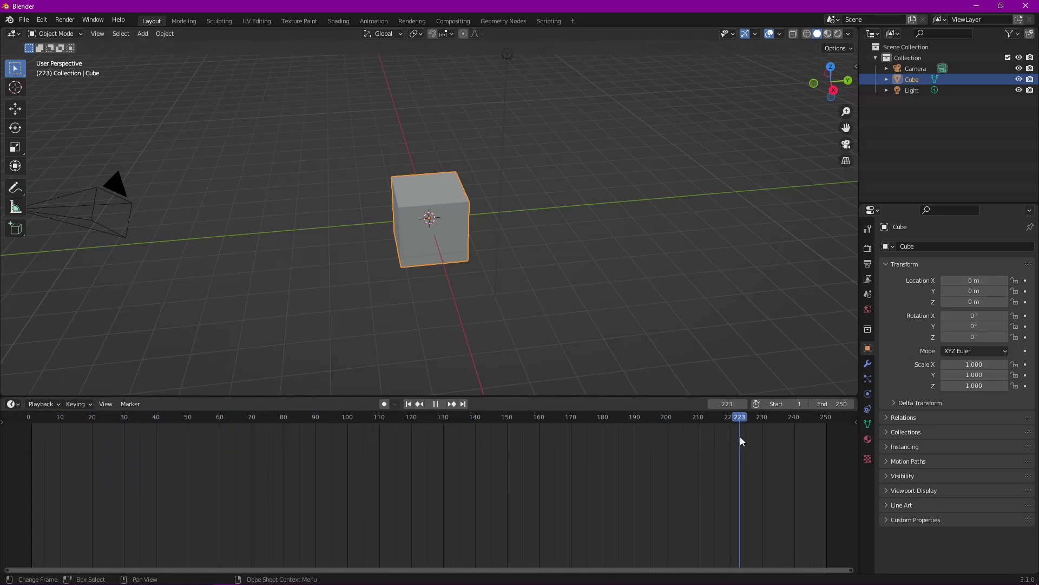
drag(429, 427, 663, 441)
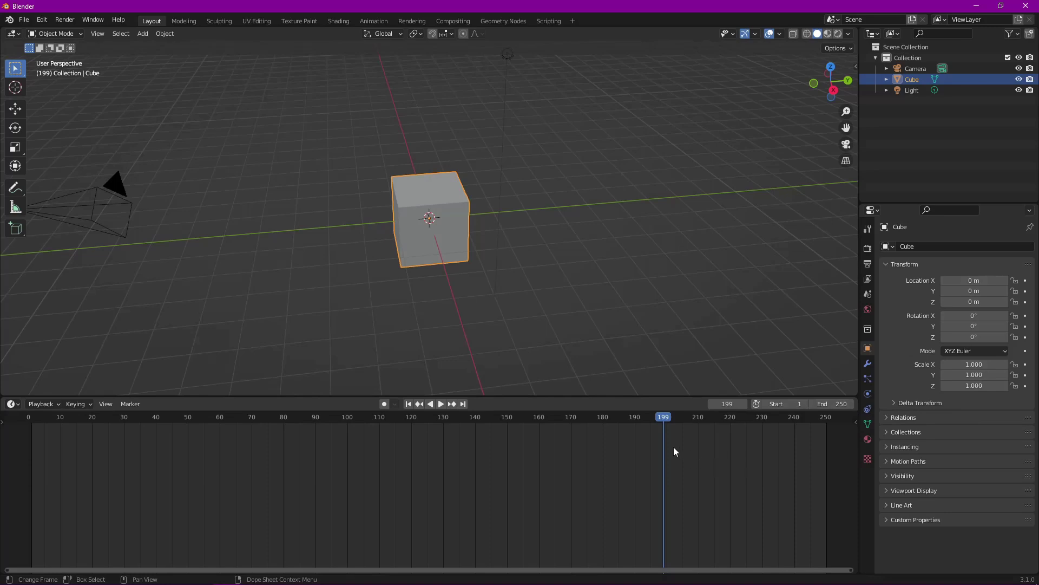
Step: Play the animation briefly, stop at frame 0, and give the 3D view a bit more room
key(space)
mouse_move(657, 417)
mouse_down()
mouse_move(34, 443)
mouse_move(826, 472)
mouse_move(29, 454)
mouse_up()
key(space)
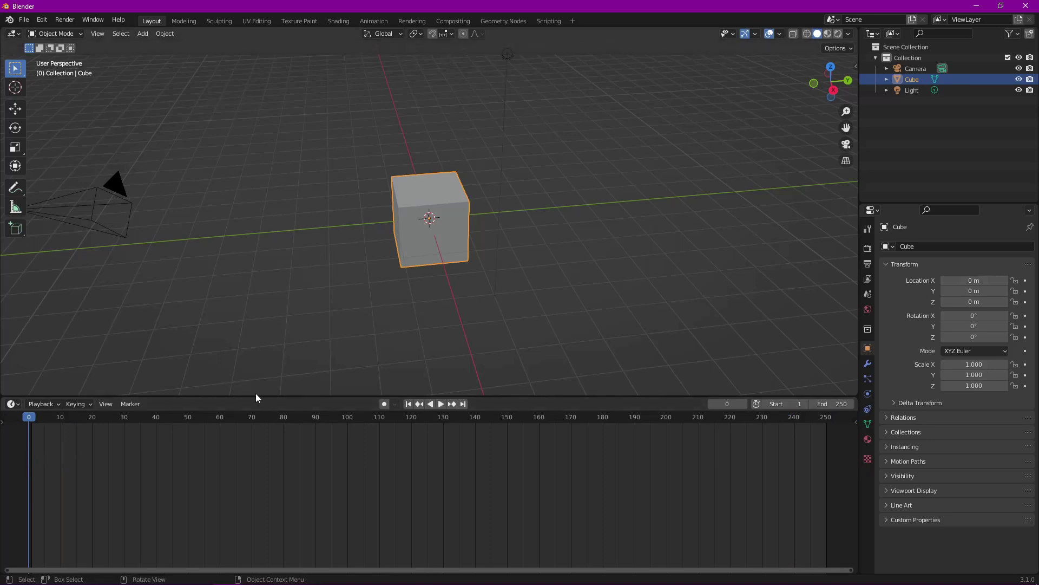
drag(255, 397, 256, 429)
Step: Reframe the view from a higher angle and bring up the Cube's Insert Keyframe Menu at frame 0
mouse_move(453, 339)
middle_down()
mouse_move(473, 333)
mouse_move(475, 350)
mouse_move(433, 343)
mouse_move(487, 328)
mouse_move(492, 304)
mouse_move(450, 314)
mouse_move(466, 323)
mouse_move(462, 310)
middle_up()
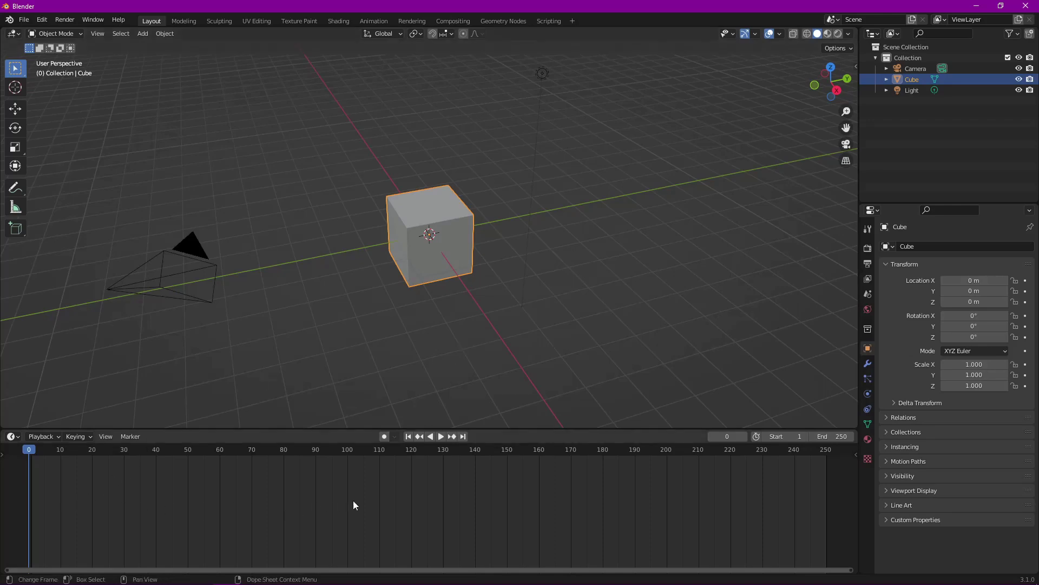
scroll(419, 342, down, 4)
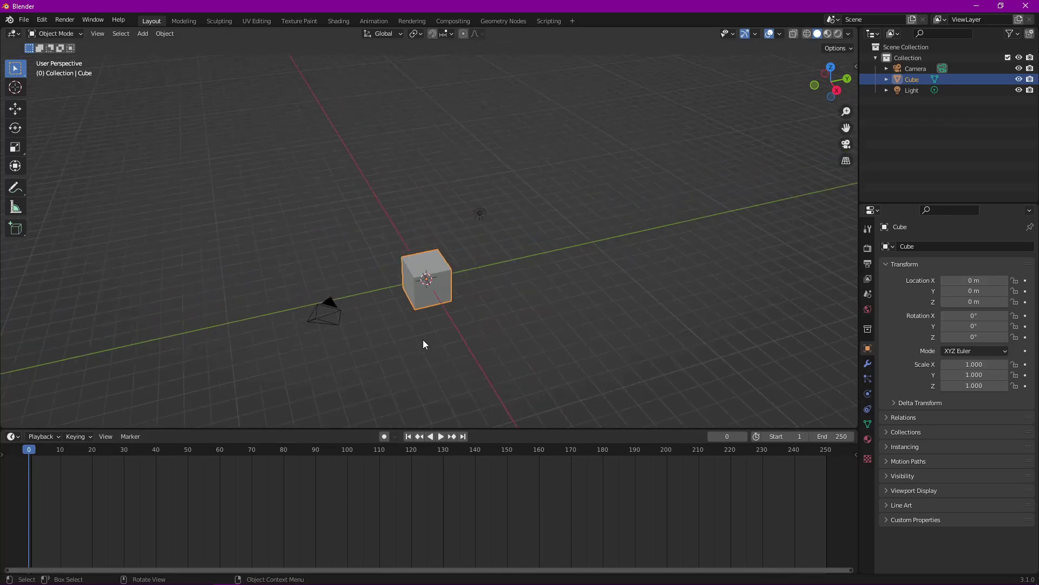
middle_drag(455, 340, 425, 290)
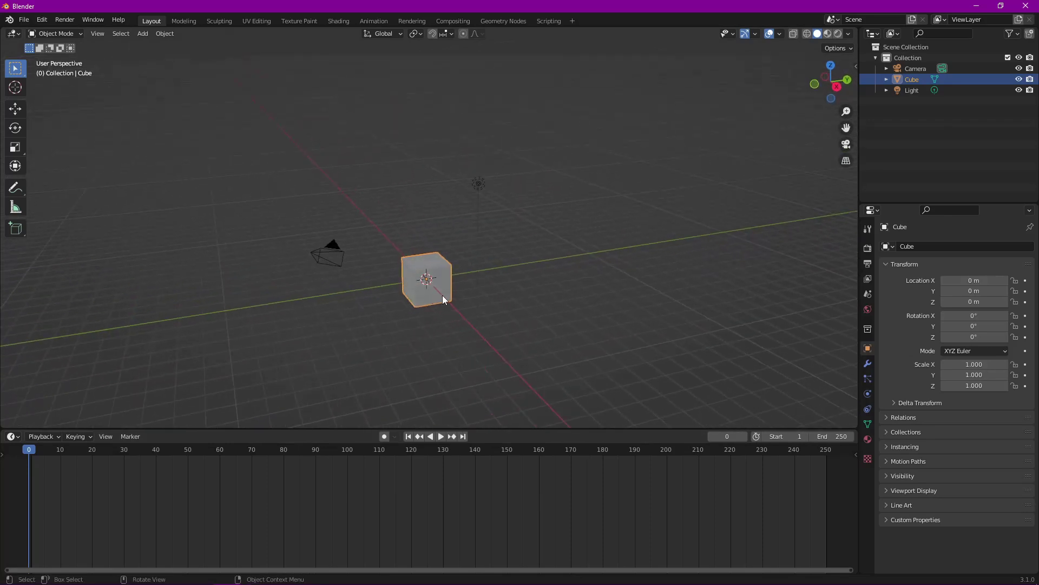
shift+middle_drag(444, 291, 359, 220)
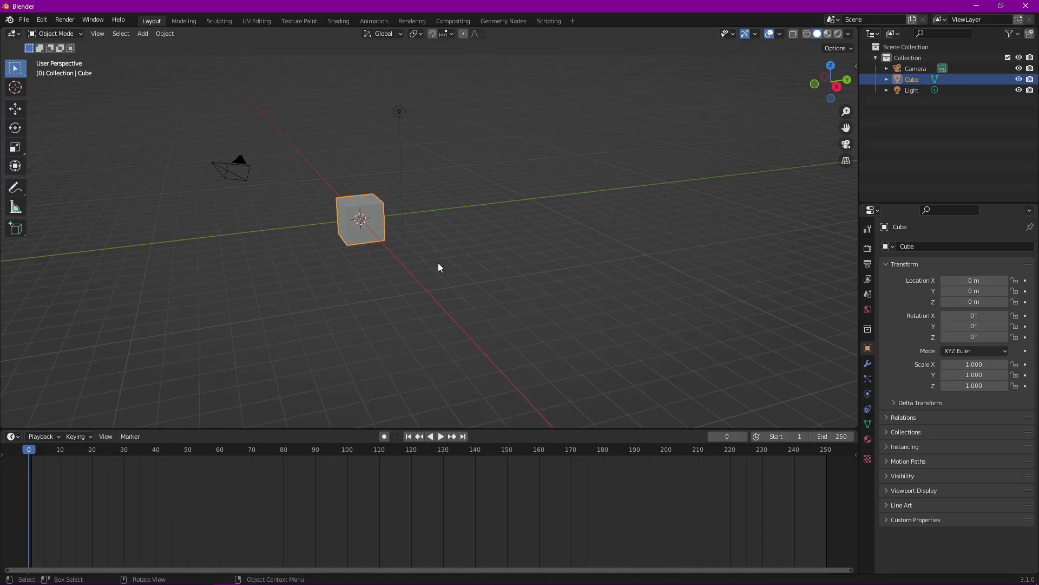
key(i)
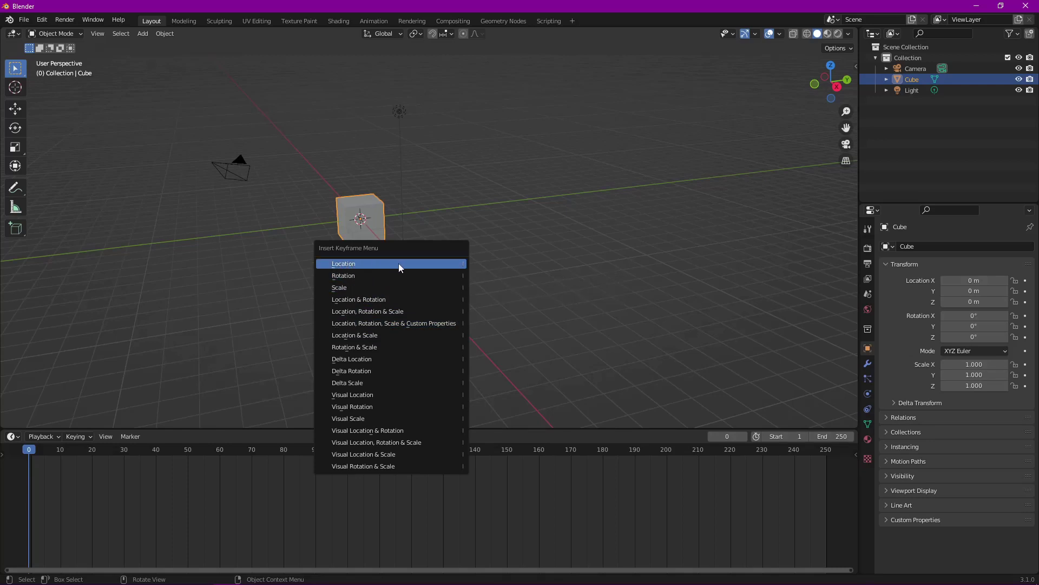
Step: Keyframe the Cube's Location at frame 0, check it at frame 8, then return to frame 0
click(349, 264)
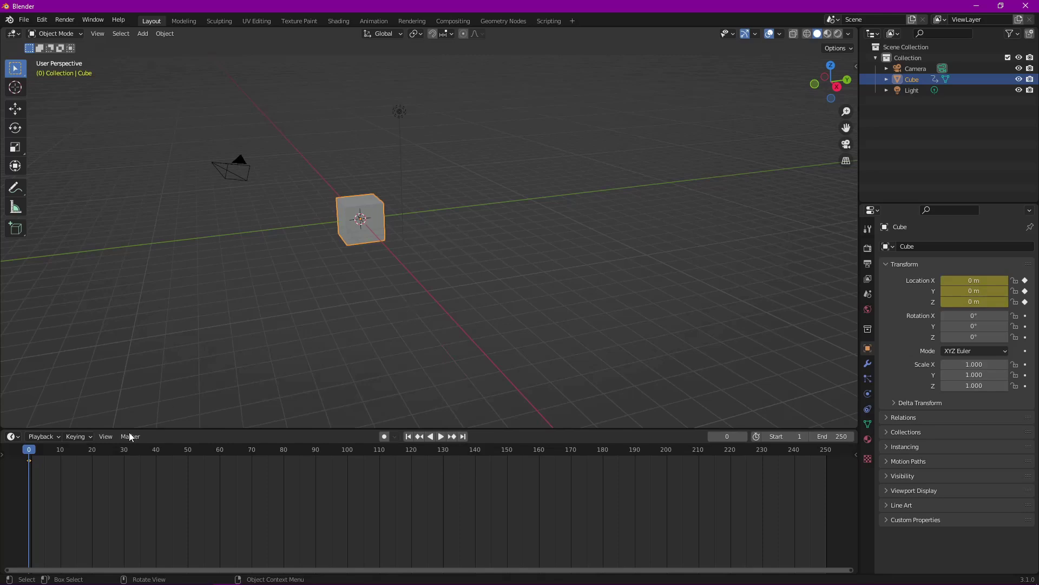
drag(28, 449, 46, 454)
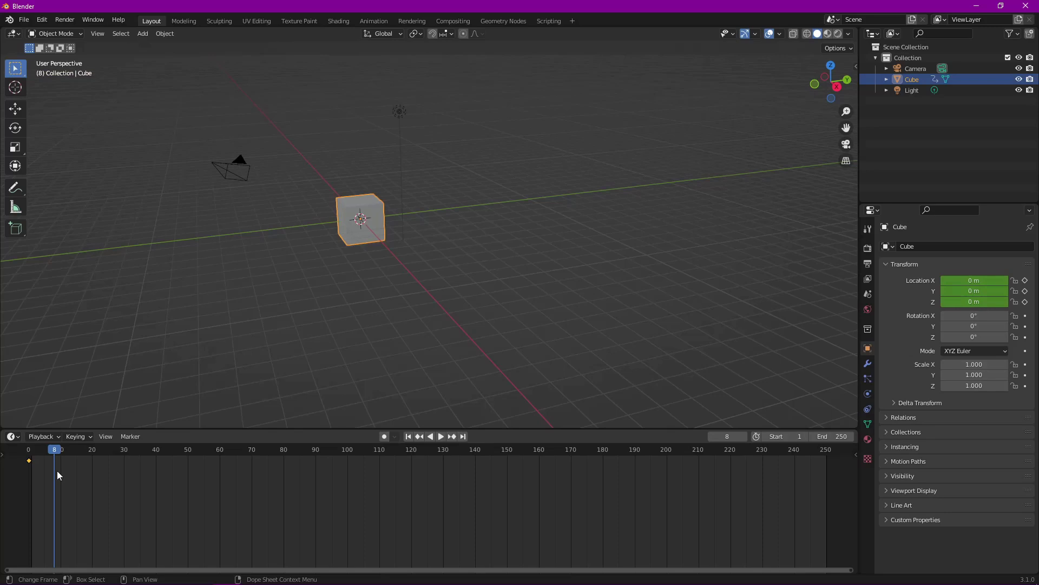
drag(60, 454, 29, 450)
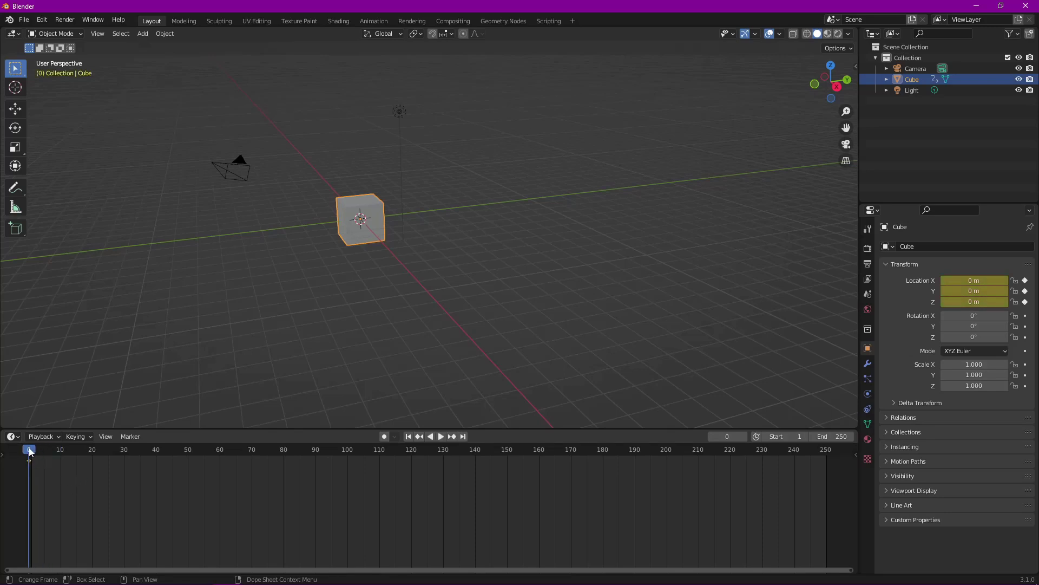
Step: At frame 110, move the Cube along X to 17.141 m
key(space)
drag(30, 451, 379, 473)
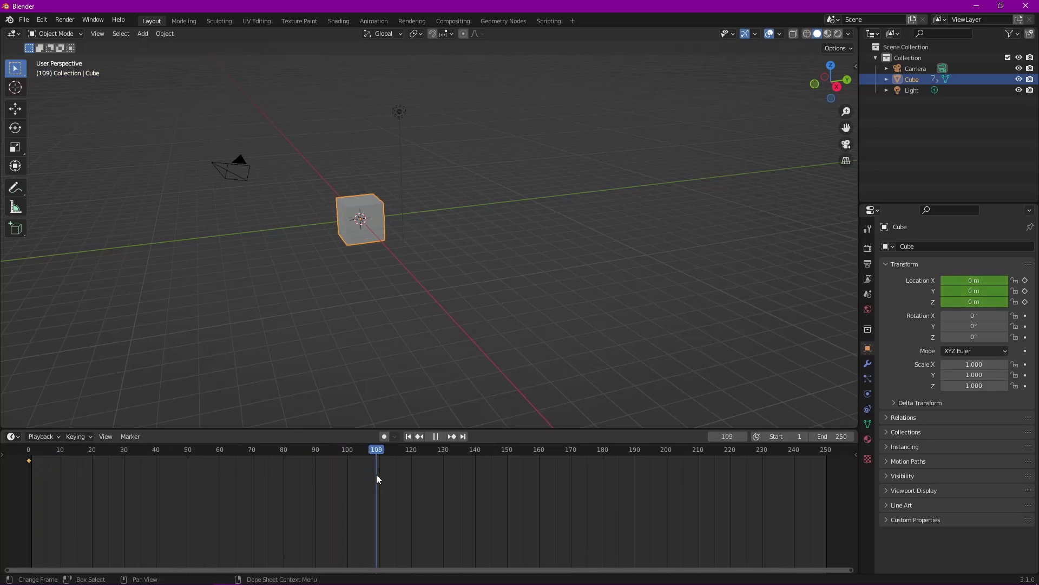
key(space)
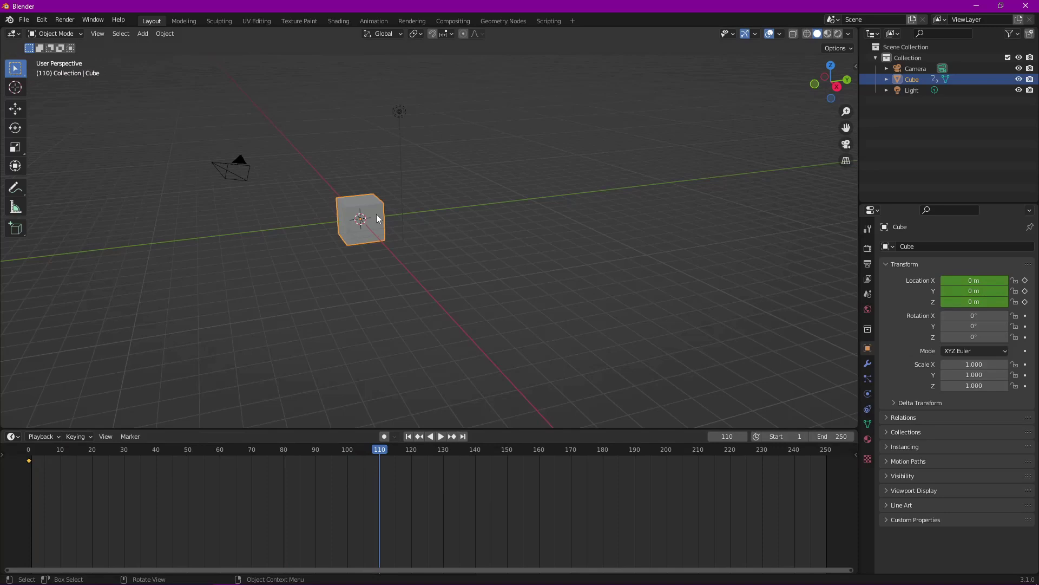
key(g)
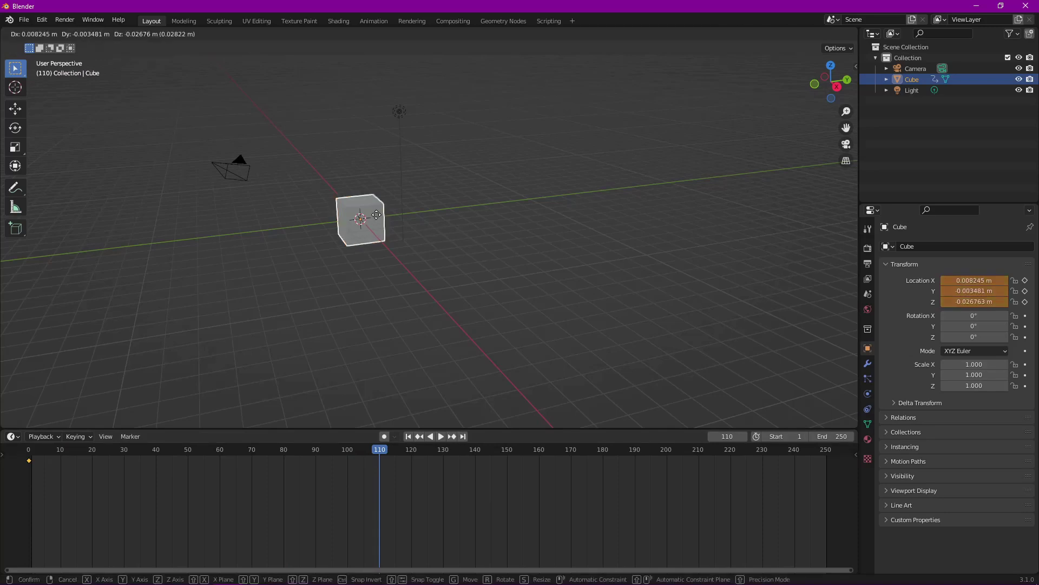
key(x)
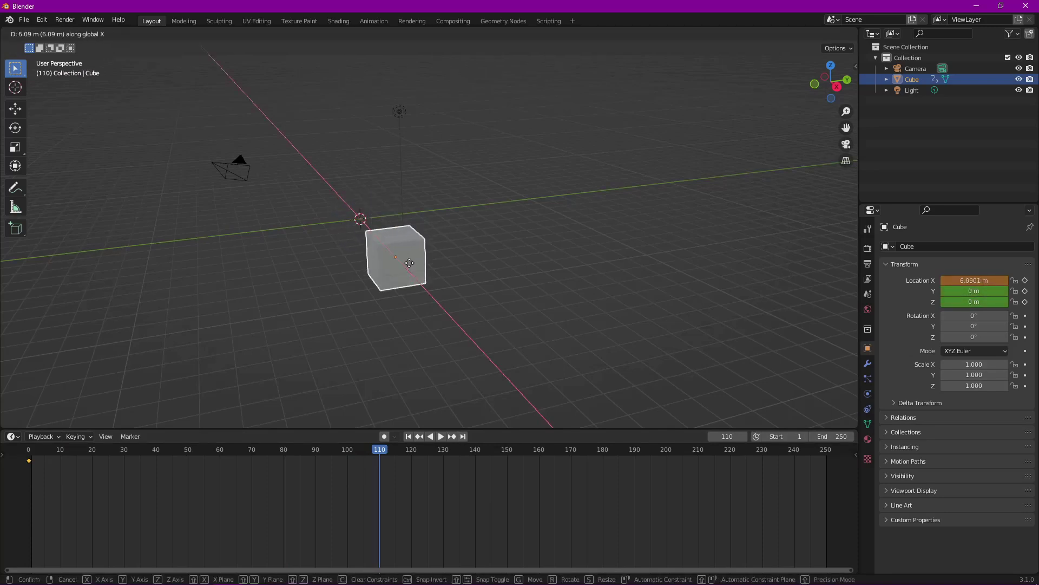
click(532, 391)
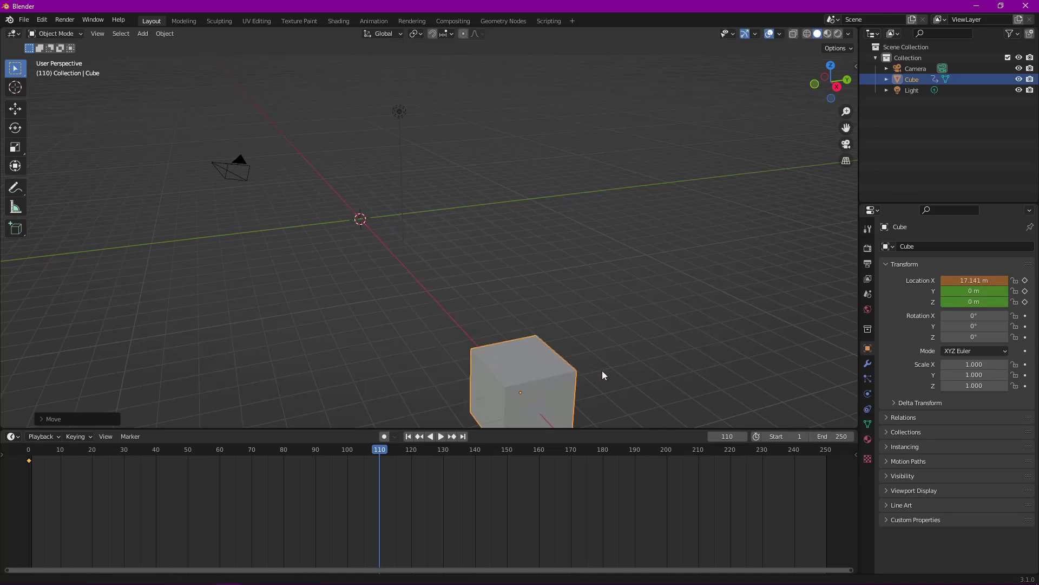
Step: Insert a Location keyframe at frame 110 and preview the Cube sliding along X
shift+middle_drag(601, 370, 538, 323)
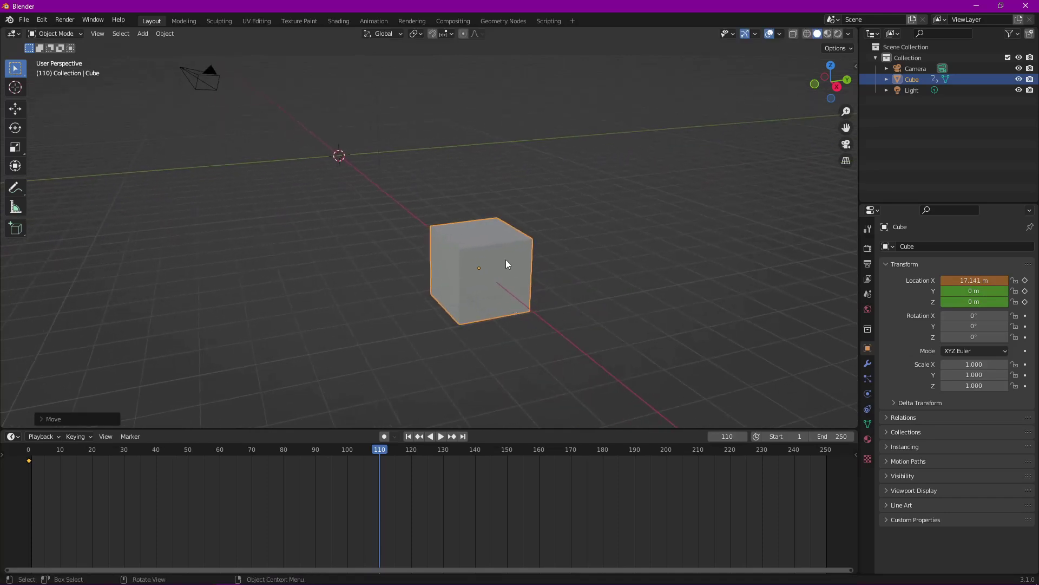
key(i)
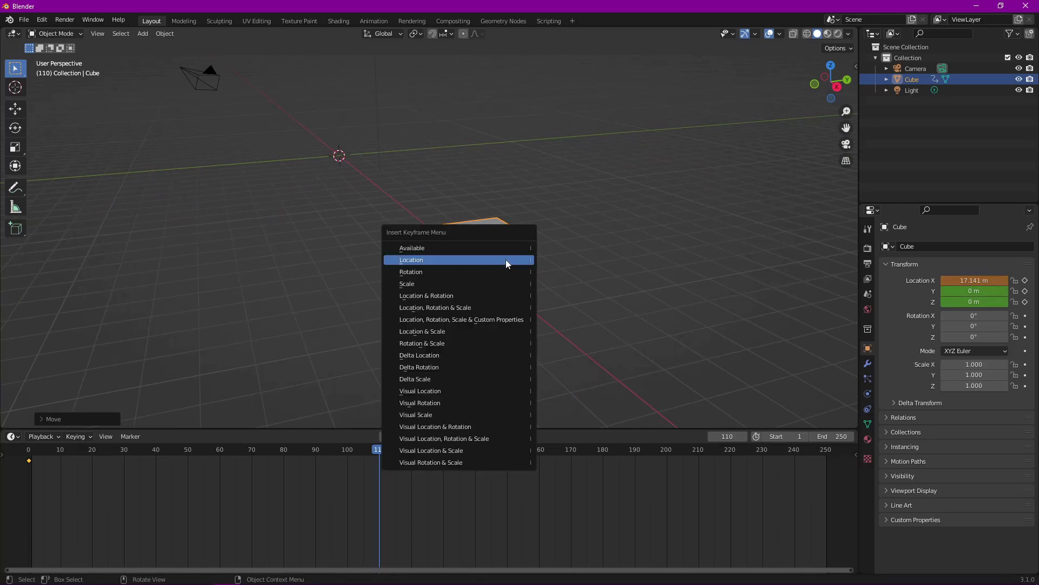
click(422, 262)
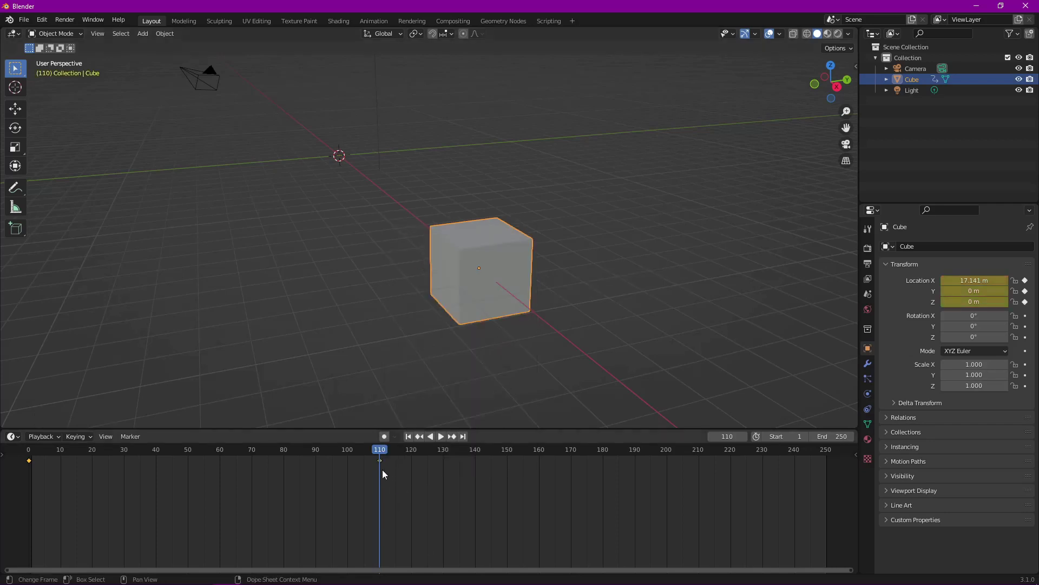
mouse_move(383, 451)
mouse_down()
mouse_move(83, 456)
mouse_move(380, 461)
mouse_move(30, 469)
mouse_move(381, 475)
mouse_move(24, 469)
mouse_move(380, 482)
mouse_up()
key(Home)
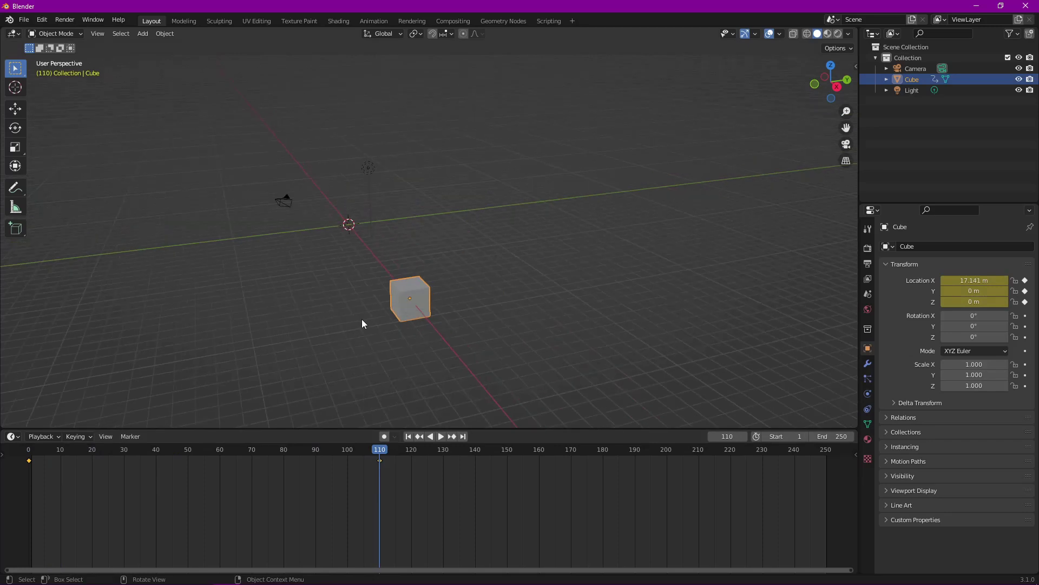
mouse_move(473, 316)
middle_down()
mouse_move(460, 353)
mouse_move(534, 339)
mouse_move(524, 323)
mouse_move(492, 315)
middle_up()
click(252, 211)
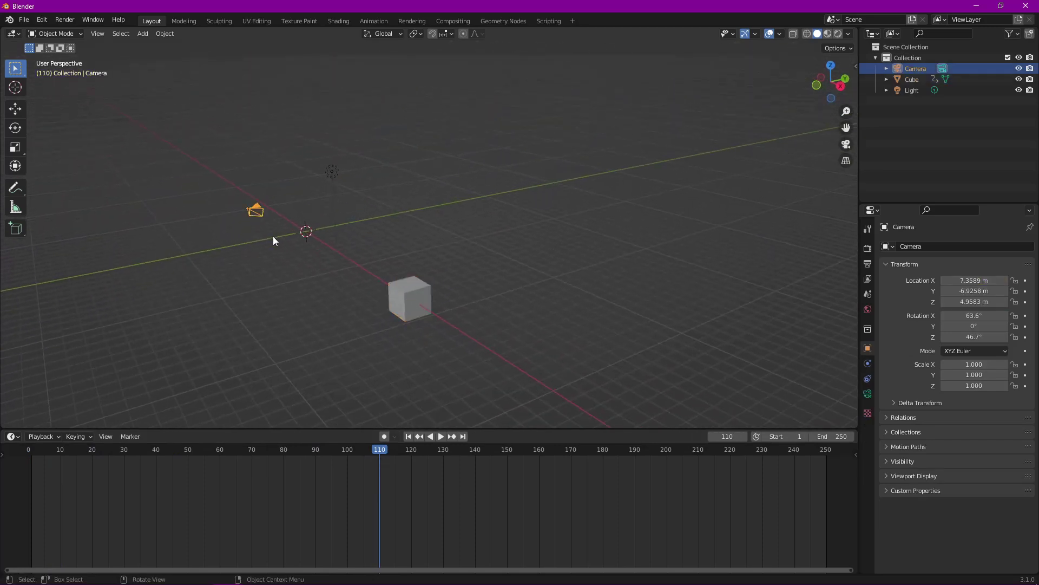
click(410, 293)
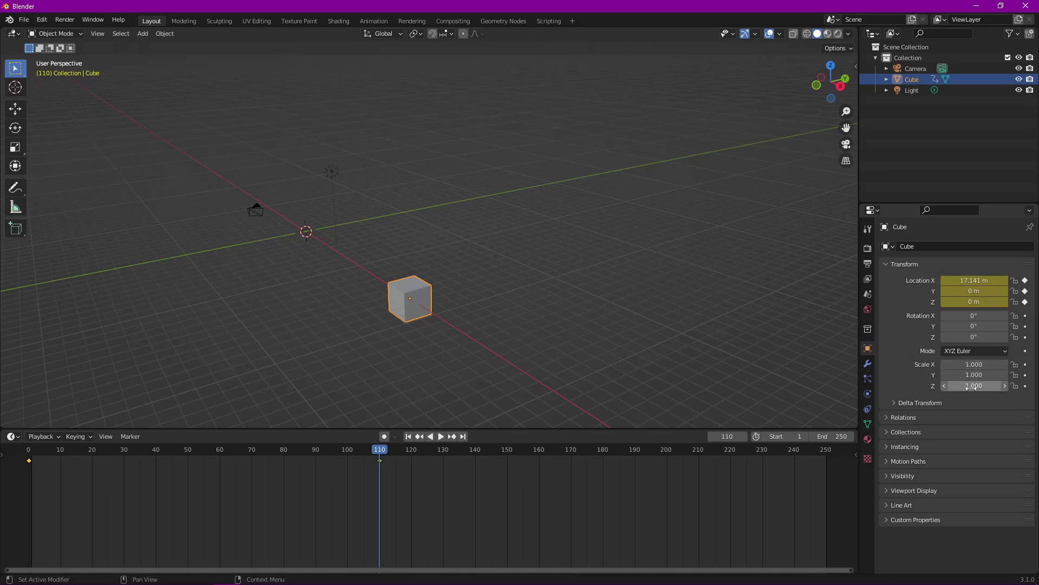
Step: Key Rotation Z at 0° on frame 0 and 190° on frame 110, then scrub back to check
drag(376, 449, 15, 463)
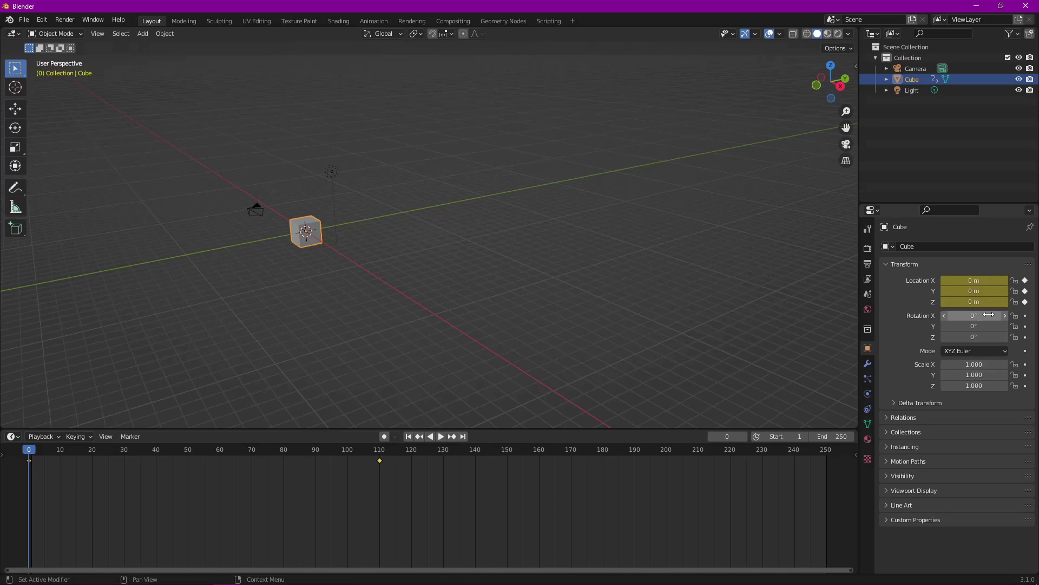
click(1025, 338)
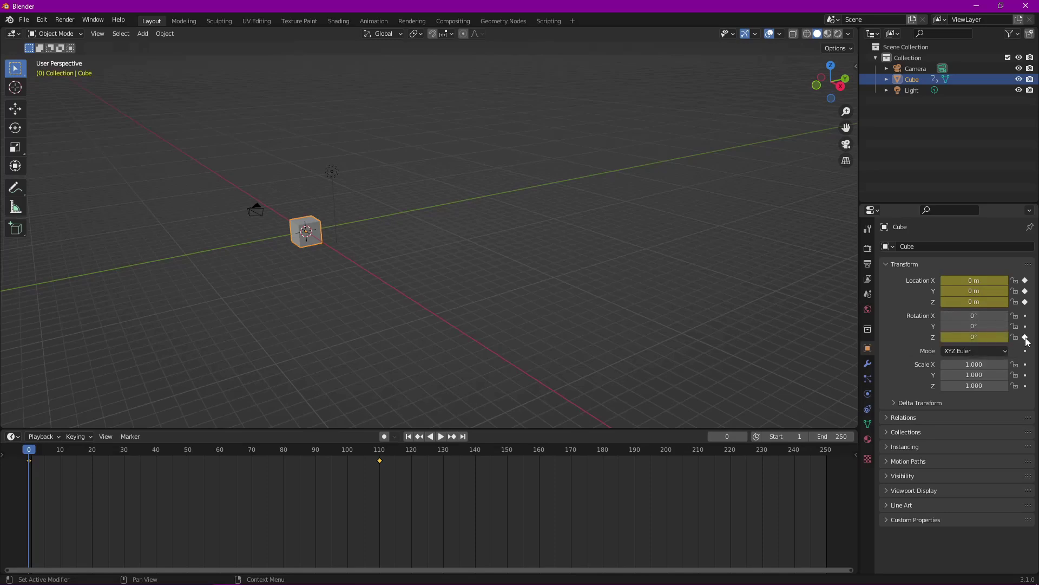
drag(22, 449, 381, 451)
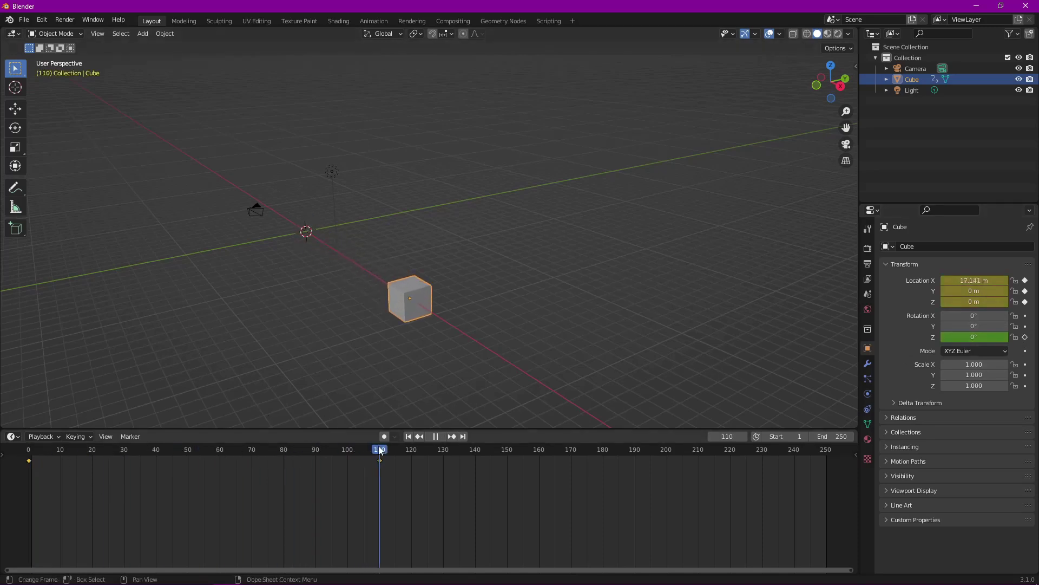
mouse_move(968, 339)
mouse_down()
mouse_move(1006, 339)
mouse_move(971, 337)
mouse_up()
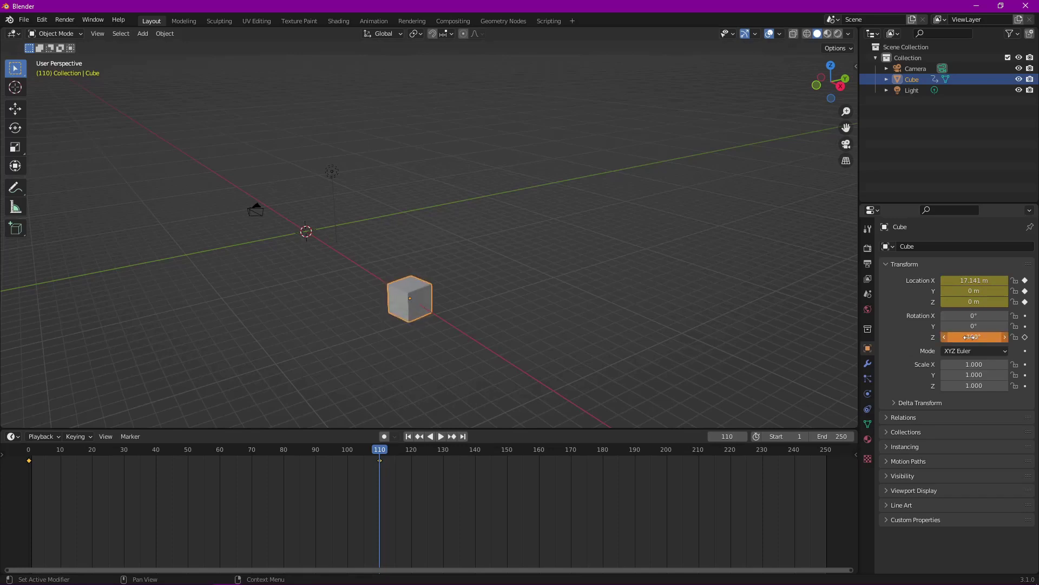
click(1027, 337)
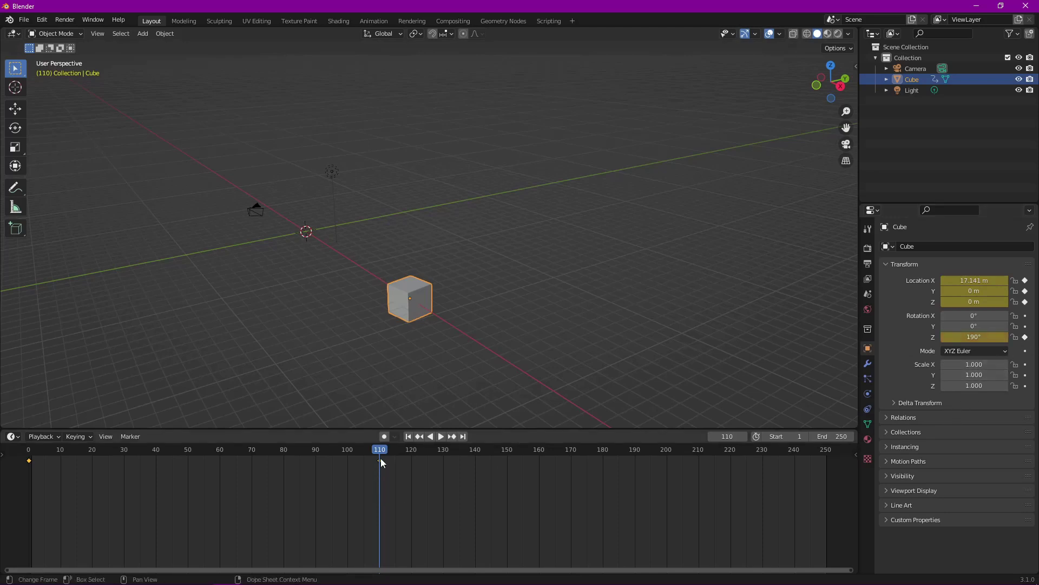
mouse_move(381, 458)
mouse_down()
mouse_move(22, 456)
mouse_move(400, 461)
mouse_move(31, 469)
mouse_up()
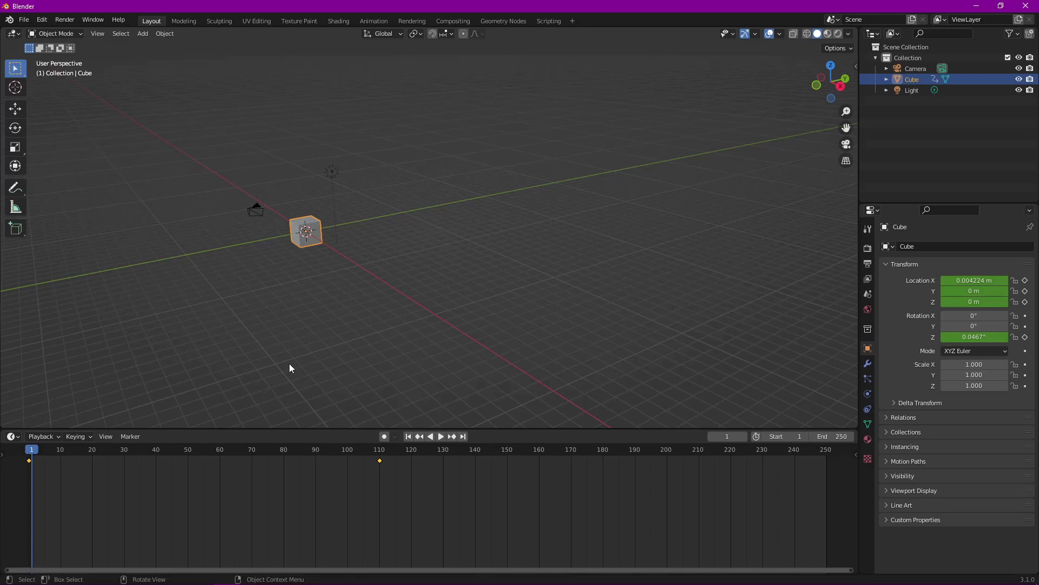
Step: Select the camera, reselect the Cube, and bring up its Insert Keyframe Menu at frame 1
click(255, 210)
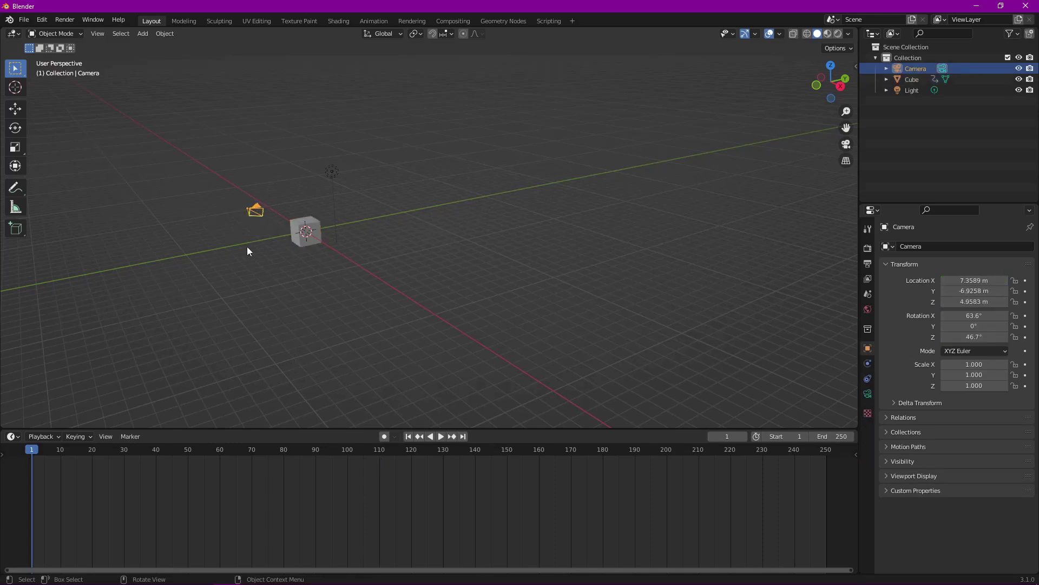
click(296, 226)
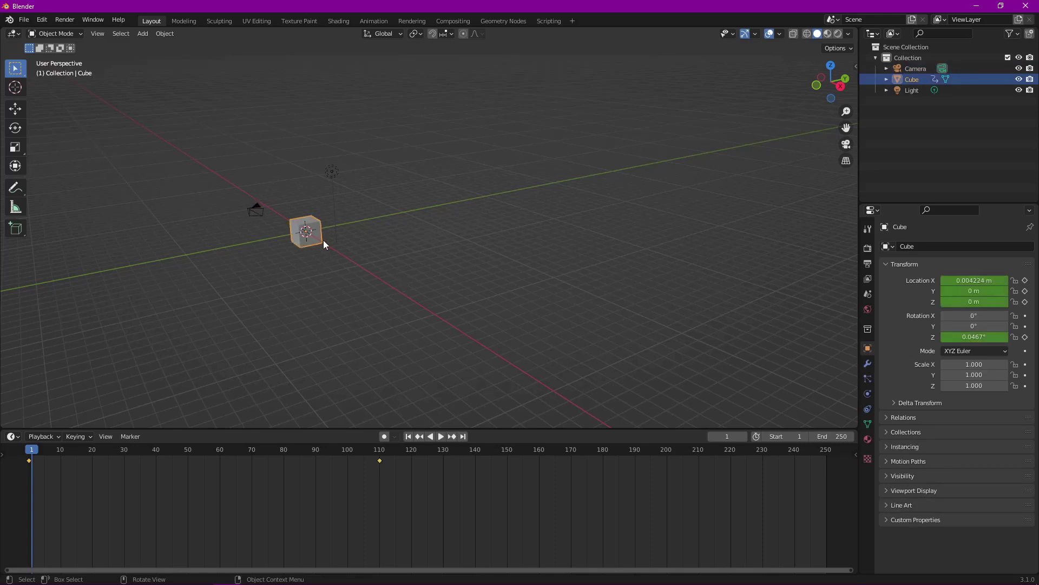
key(i)
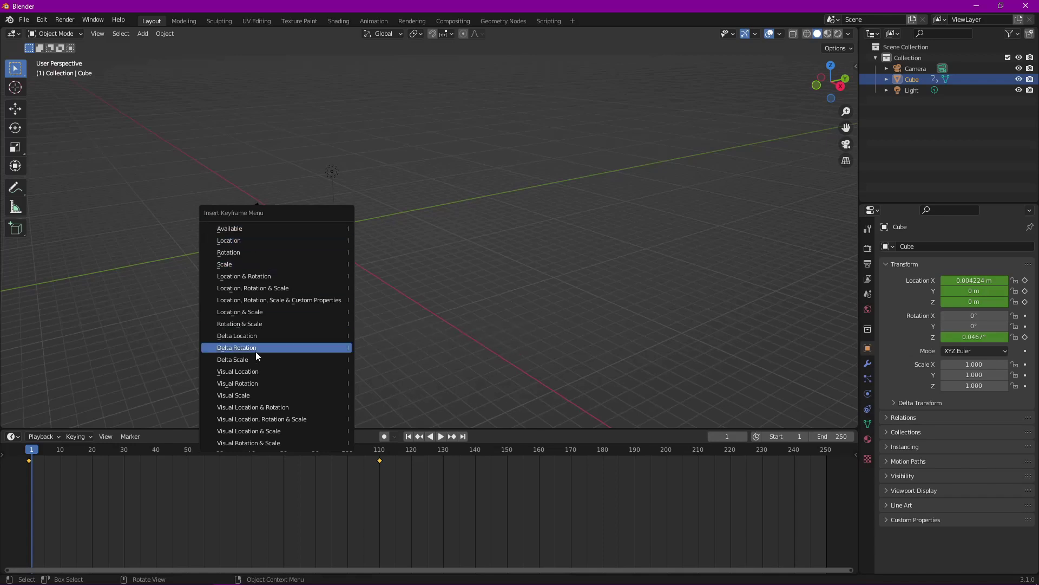
Step: Dismiss the Insert Keyframe Menu without adding any keyframe
click(324, 256)
Step: Select the Camera, look through it with Numpad 0, and bring up its Insert Keyframe Menu
click(307, 224)
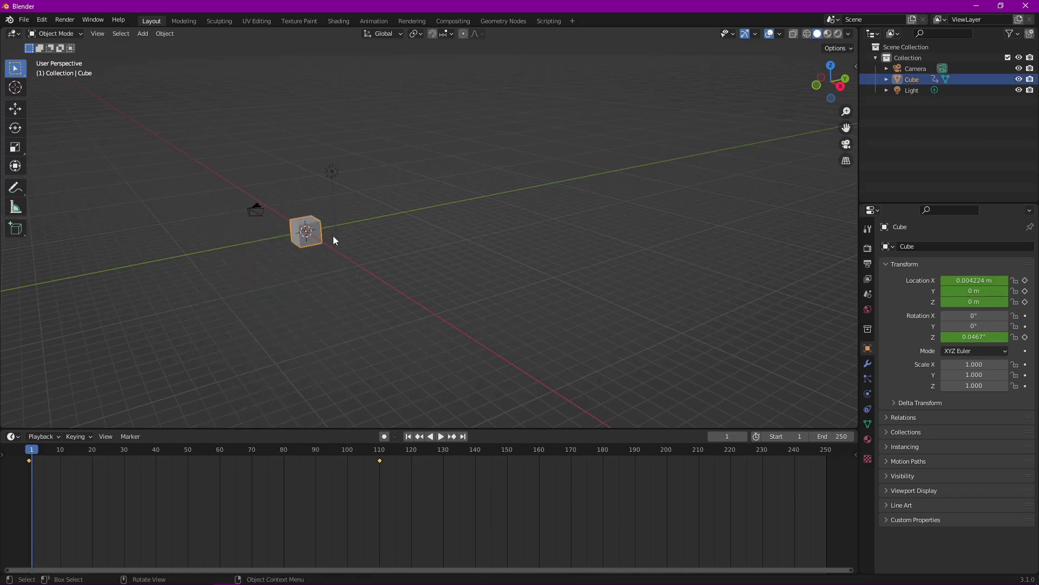
middle_drag(406, 284, 523, 278)
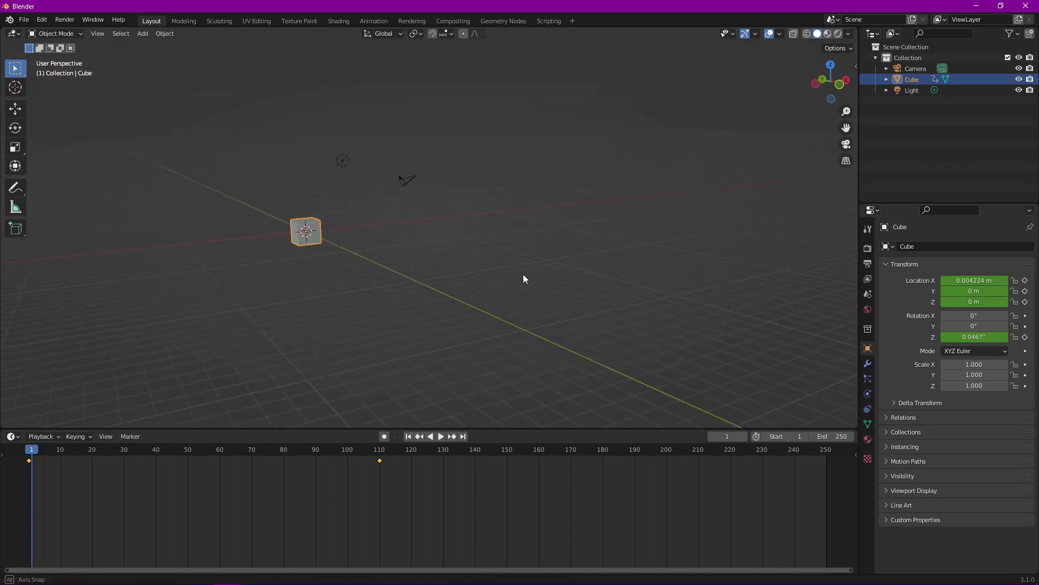
mouse_move(309, 270)
middle_down()
mouse_move(376, 286)
mouse_move(609, 276)
middle_up()
mouse_move(378, 319)
middle_down()
mouse_move(376, 311)
mouse_move(422, 326)
mouse_move(425, 338)
mouse_move(521, 338)
mouse_move(420, 343)
mouse_move(253, 317)
mouse_move(262, 309)
middle_up()
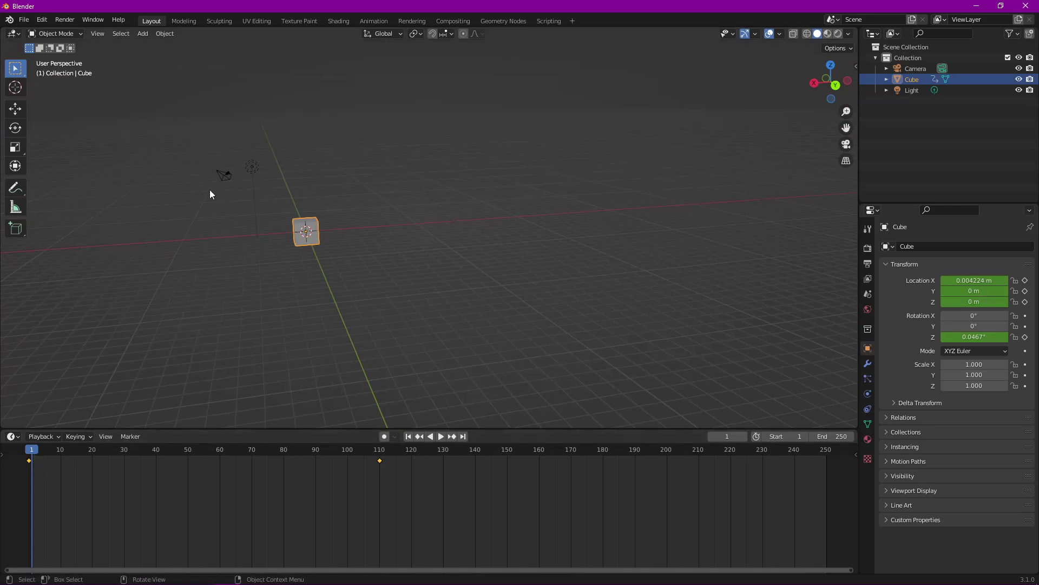
click(226, 175)
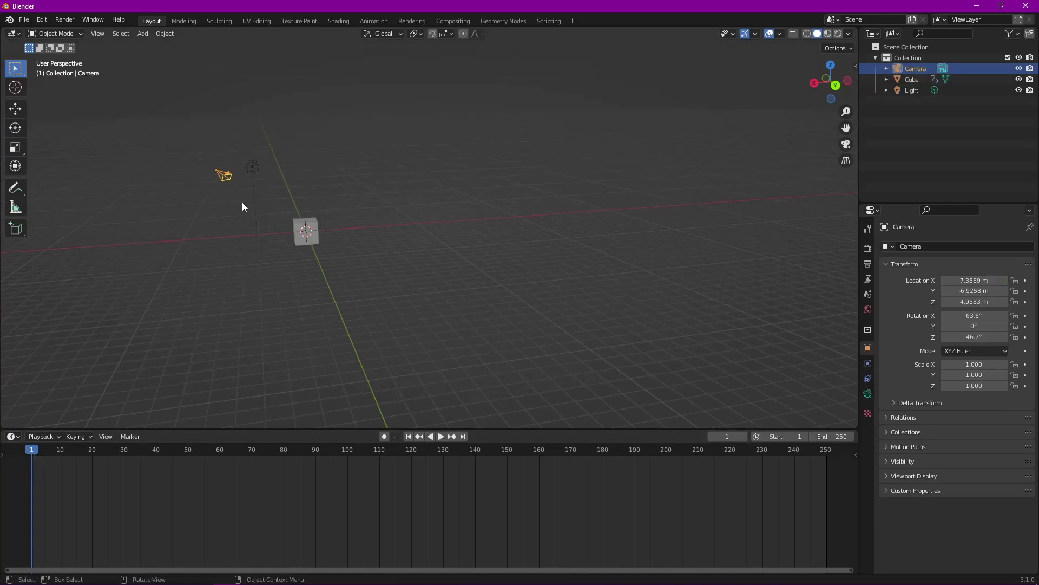
key(KP_0)
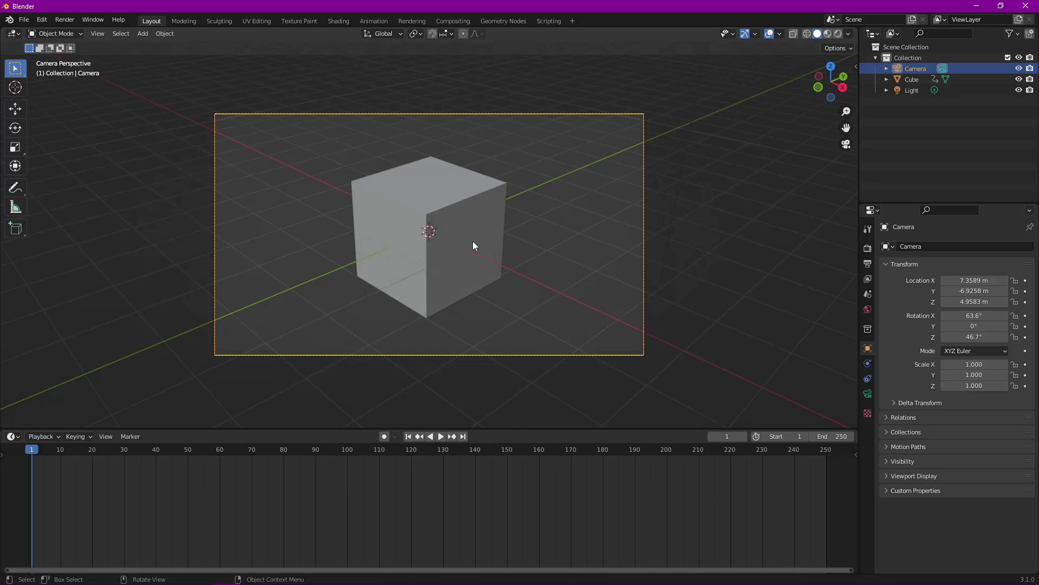
key(i)
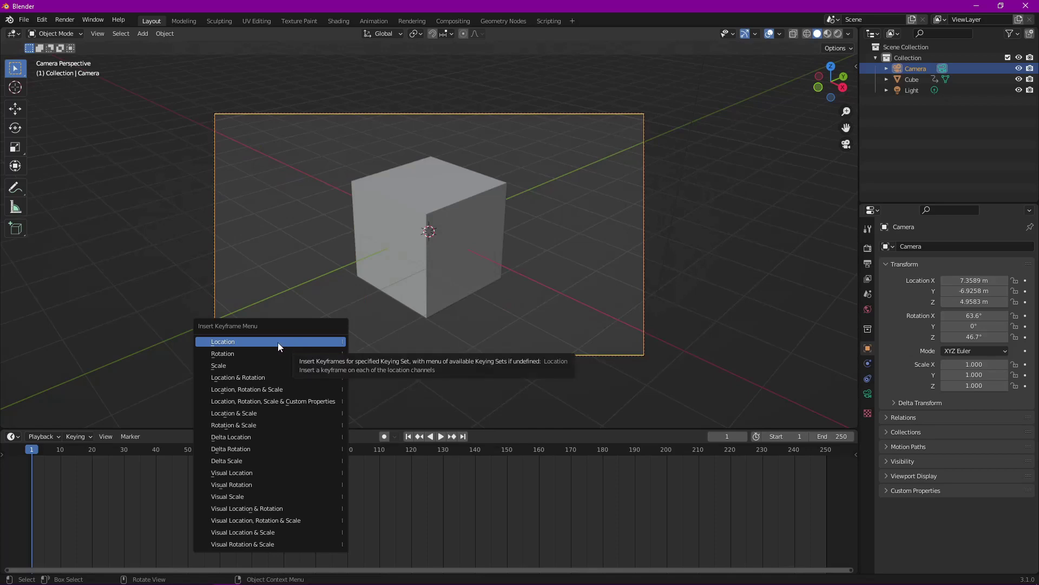
Step: Key the Camera's Location & Rotation at frame 1, then leave camera view
click(260, 378)
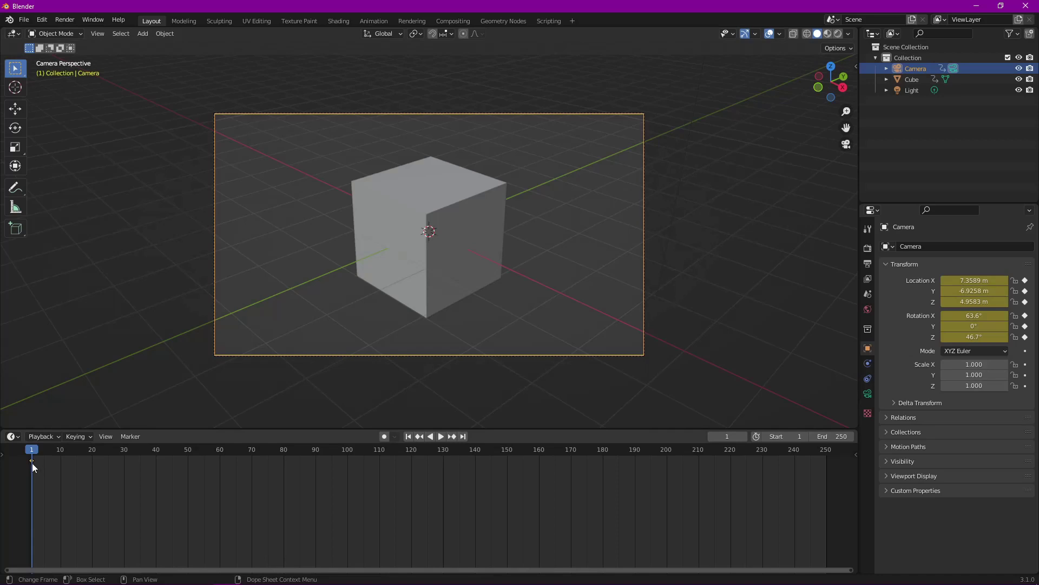
mouse_move(808, 339)
middle_down()
mouse_move(741, 345)
mouse_move(480, 281)
middle_up()
scroll(738, 341, down, 5)
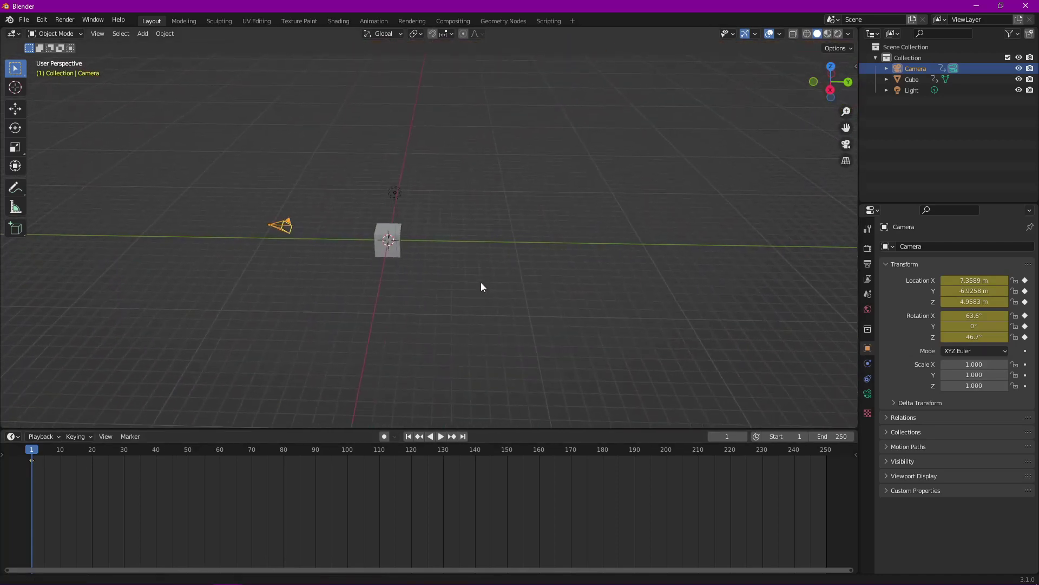
Step: Reselect the Cube and play the animation through to frame 110
click(381, 234)
click(39, 451)
key(space)
drag(40, 454, 380, 456)
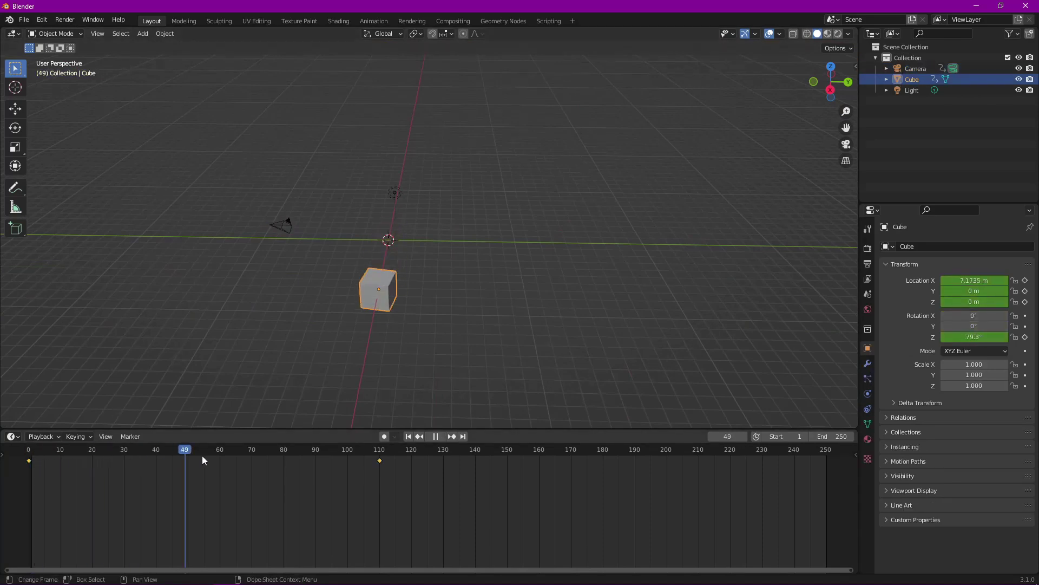
key(space)
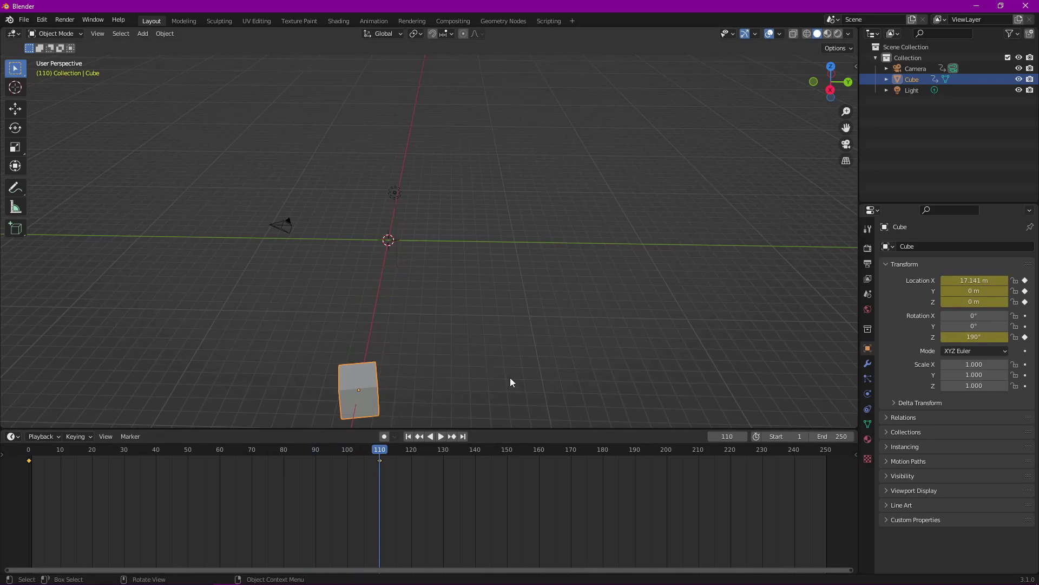
shift+middle_drag(508, 378, 530, 302)
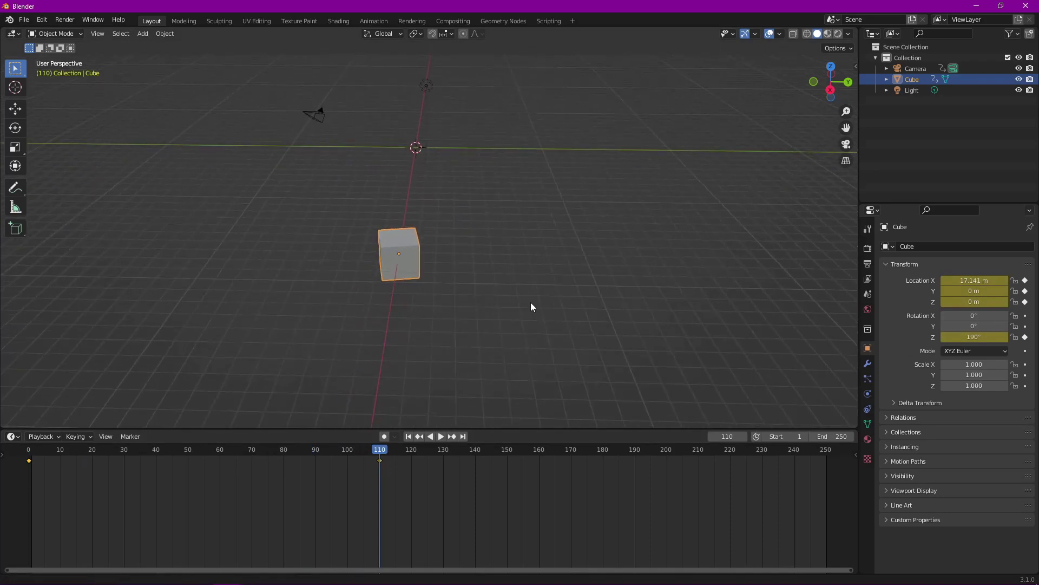
Step: Snap the camera to the current view and keyframe its Location & Rotation at frame 110
click(309, 116)
scroll(456, 319, up, 2)
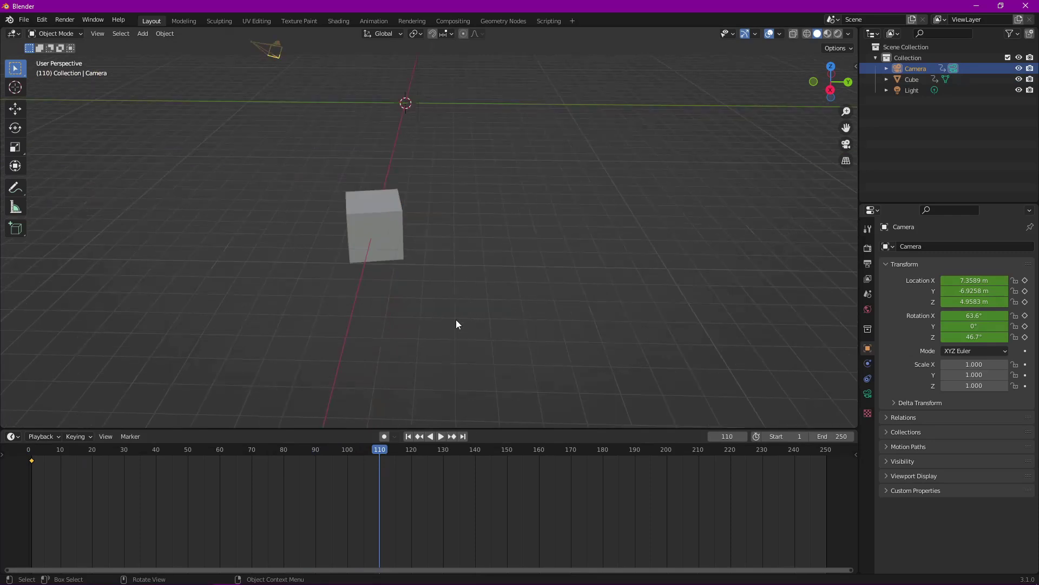
scroll(448, 314, up, 2)
shift+middle_drag(450, 310, 508, 338)
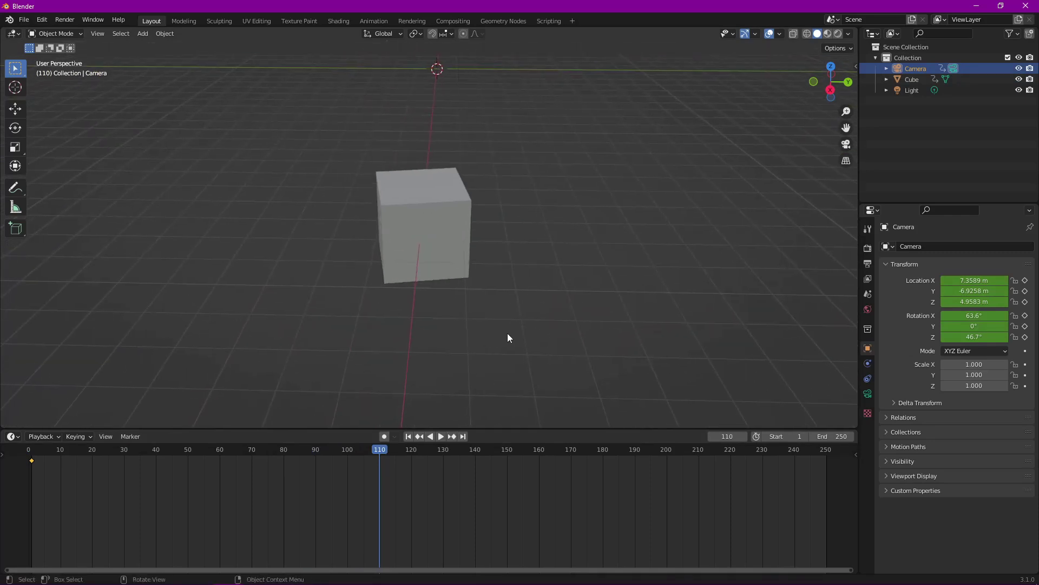
key(ctrl+alt+KP_0)
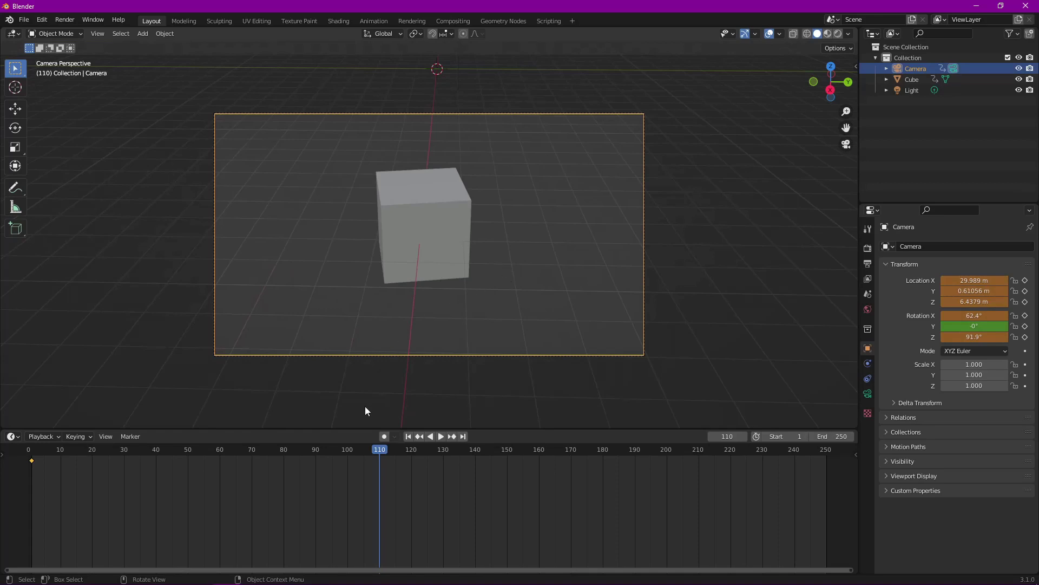
key(i)
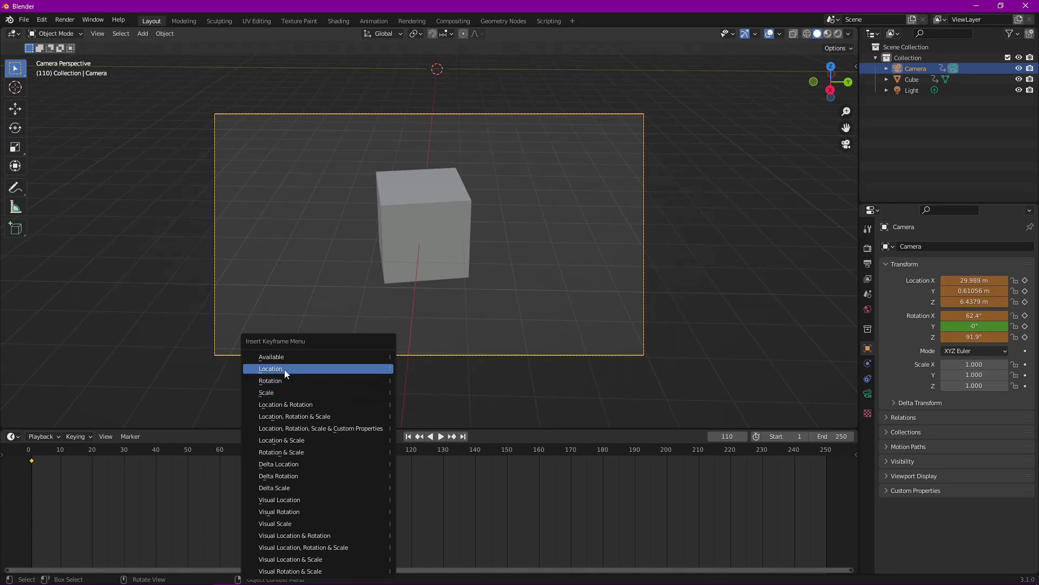
click(294, 405)
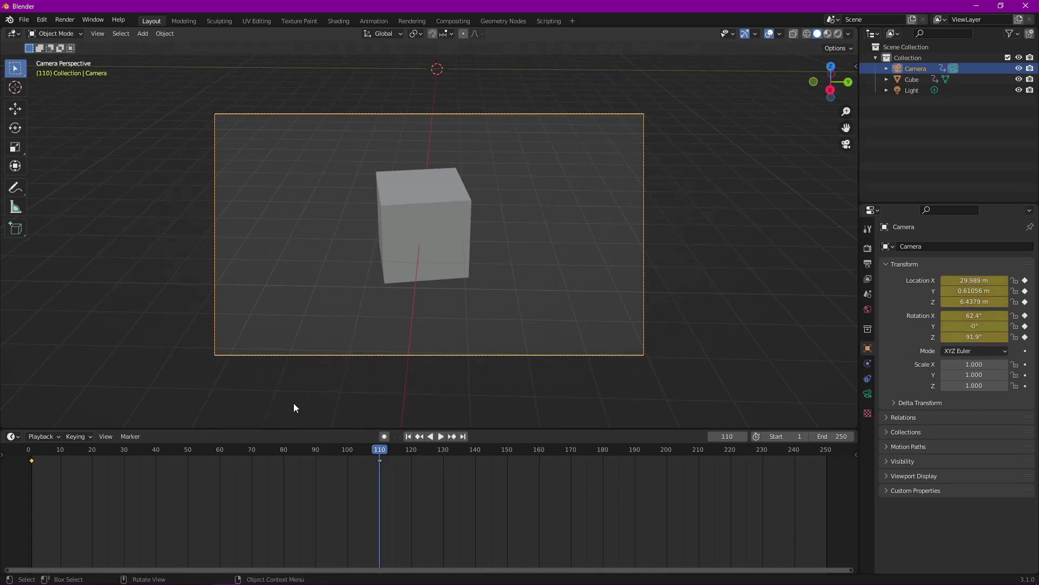
Step: Orbit around the scene and scrub back to check the camera's motion at earlier frames
mouse_move(294, 404)
middle_down()
mouse_move(655, 367)
mouse_move(608, 367)
middle_up()
scroll(515, 338, down, 5)
mouse_move(505, 372)
middle_down()
mouse_move(590, 309)
mouse_move(528, 330)
middle_up()
mouse_move(378, 449)
mouse_down()
mouse_move(6, 482)
mouse_move(408, 467)
mouse_move(31, 473)
mouse_up()
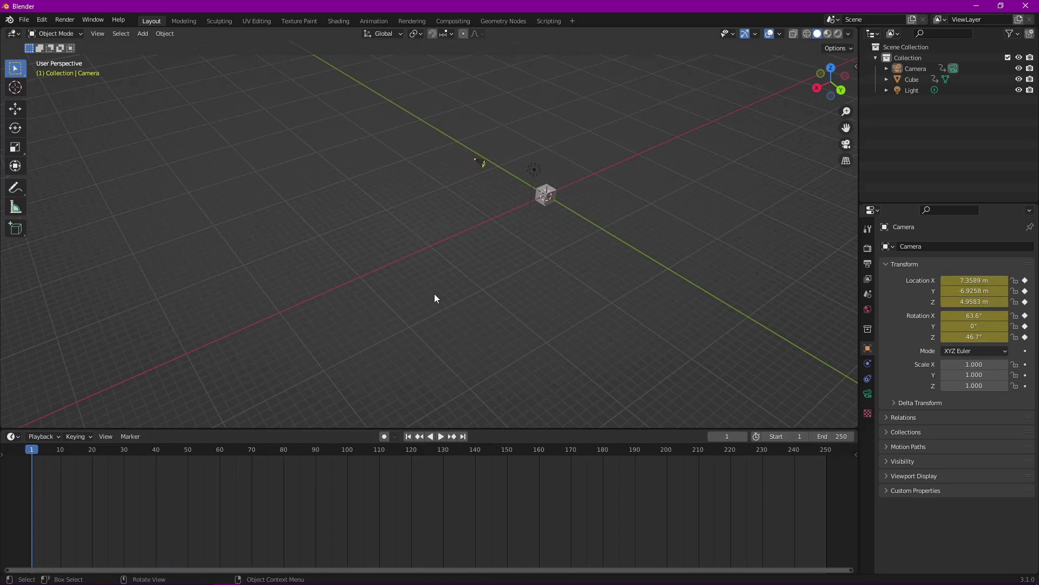
Step: Play and scrub the camera move through the camera view, then orbit back out
key(KP_0)
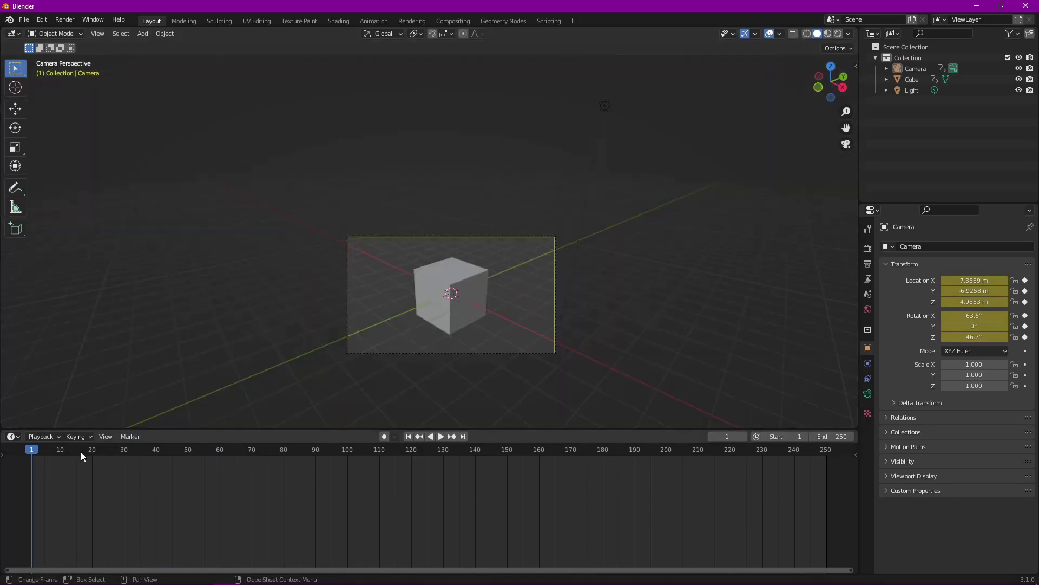
key(space)
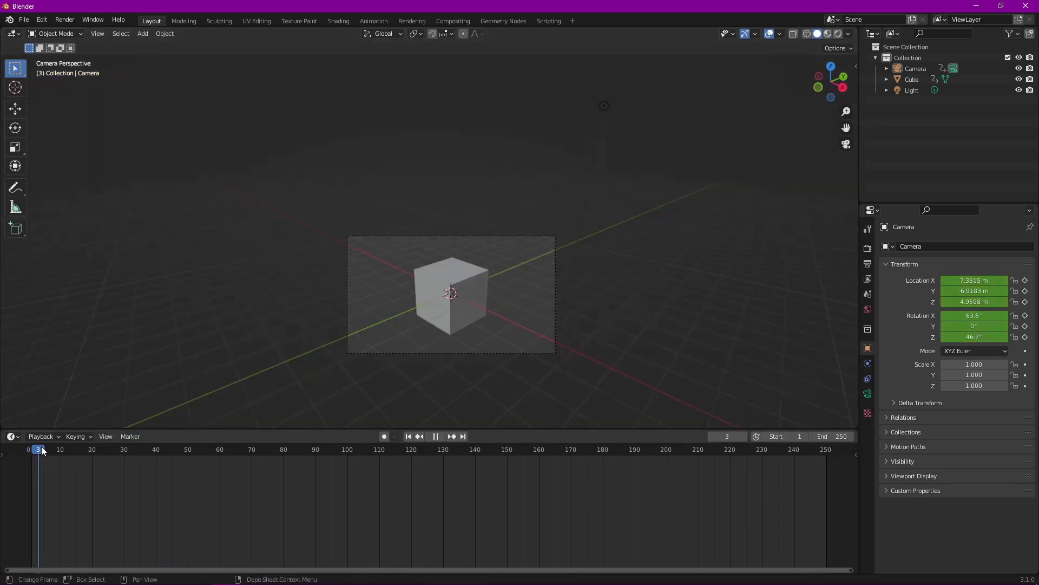
mouse_move(121, 453)
mouse_down()
mouse_move(382, 473)
mouse_move(34, 475)
mouse_move(85, 461)
mouse_move(424, 470)
mouse_move(26, 478)
mouse_up()
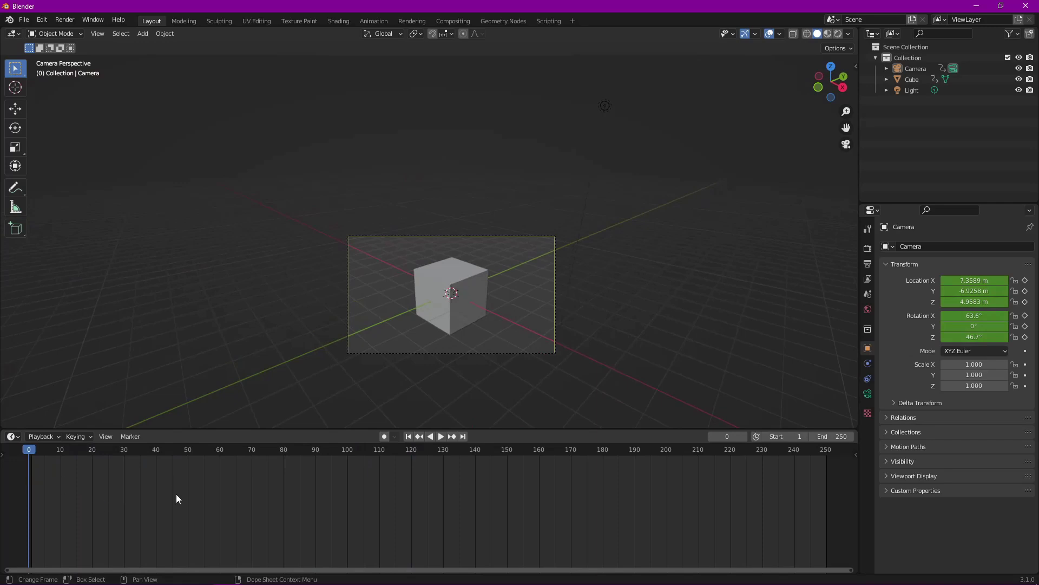
mouse_move(671, 368)
middle_down()
mouse_move(633, 371)
mouse_move(658, 339)
mouse_move(676, 369)
mouse_move(561, 347)
mouse_move(650, 334)
mouse_move(739, 345)
middle_up()
Step: Select the cube, orbit it to the centre, and show its empty modifier stack
click(814, 366)
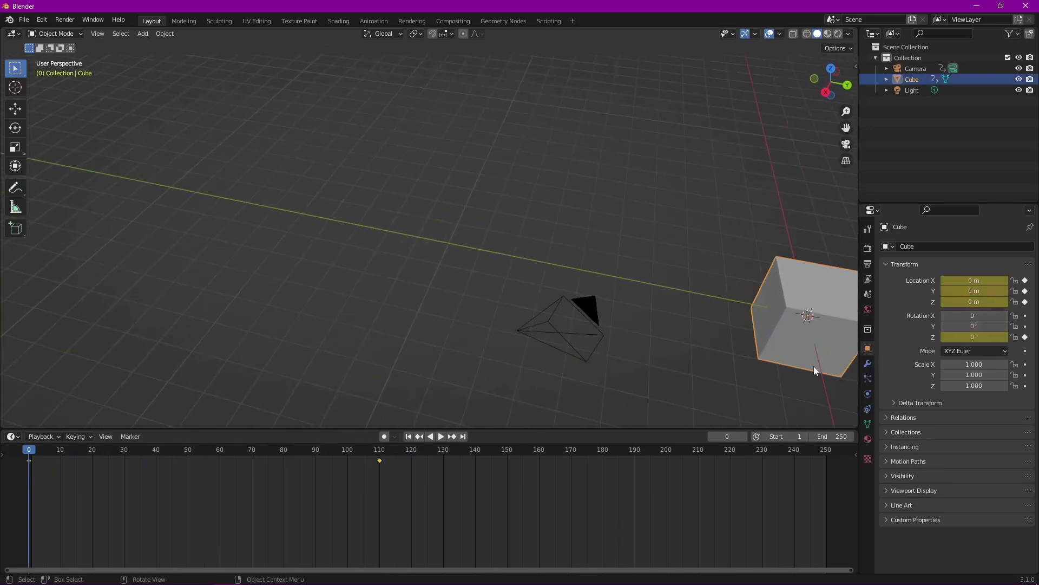
mouse_move(823, 369)
middle_down()
mouse_move(442, 331)
mouse_move(684, 330)
mouse_move(640, 338)
mouse_move(624, 284)
mouse_move(661, 310)
middle_up()
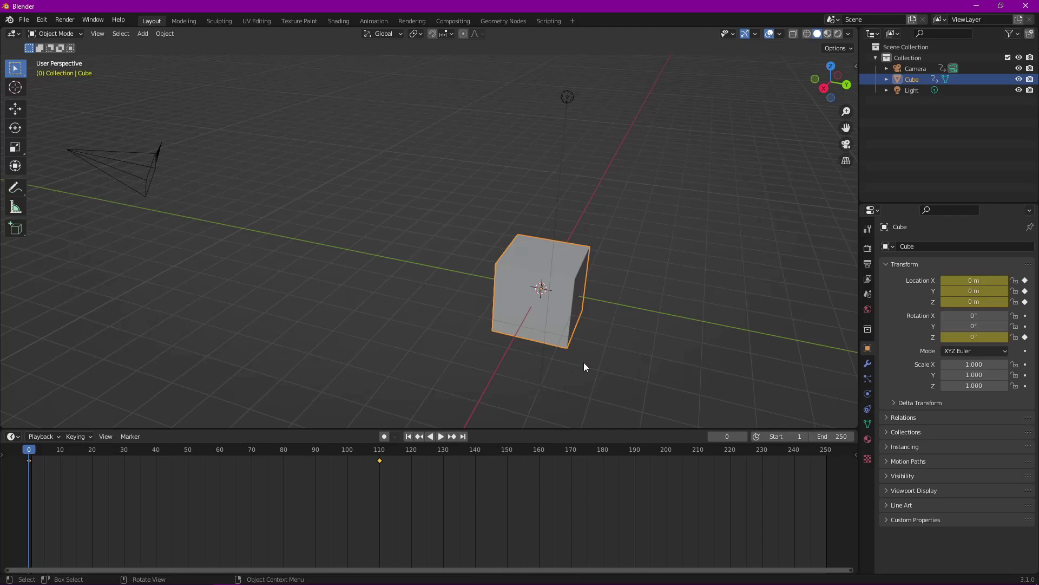
click(867, 364)
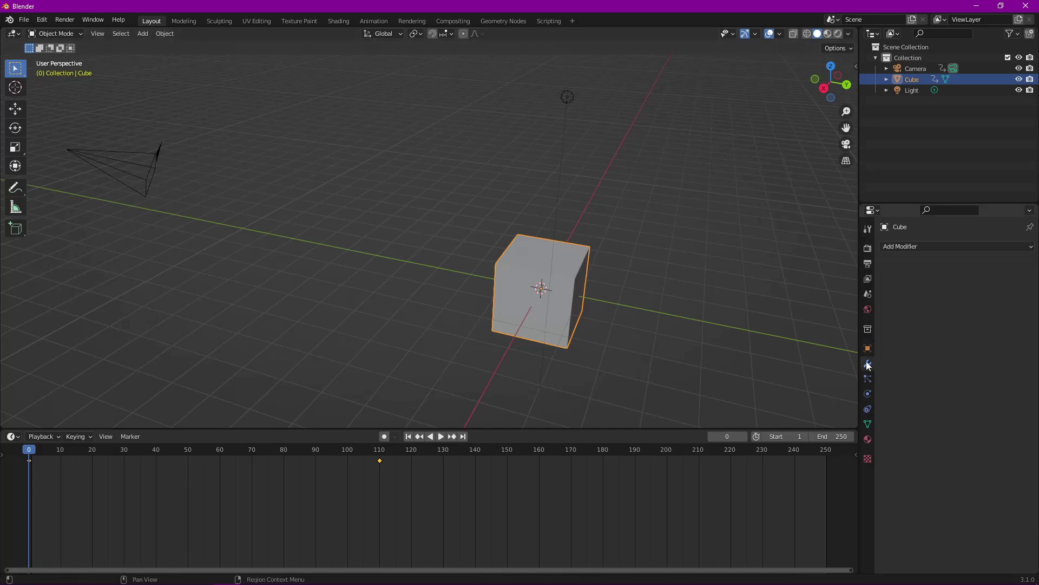
Step: Keyframe the material's Specular, Specular Tint, Roughness and Anisotropic Rotation at frame 0, then scrub to 110 and back
click(868, 437)
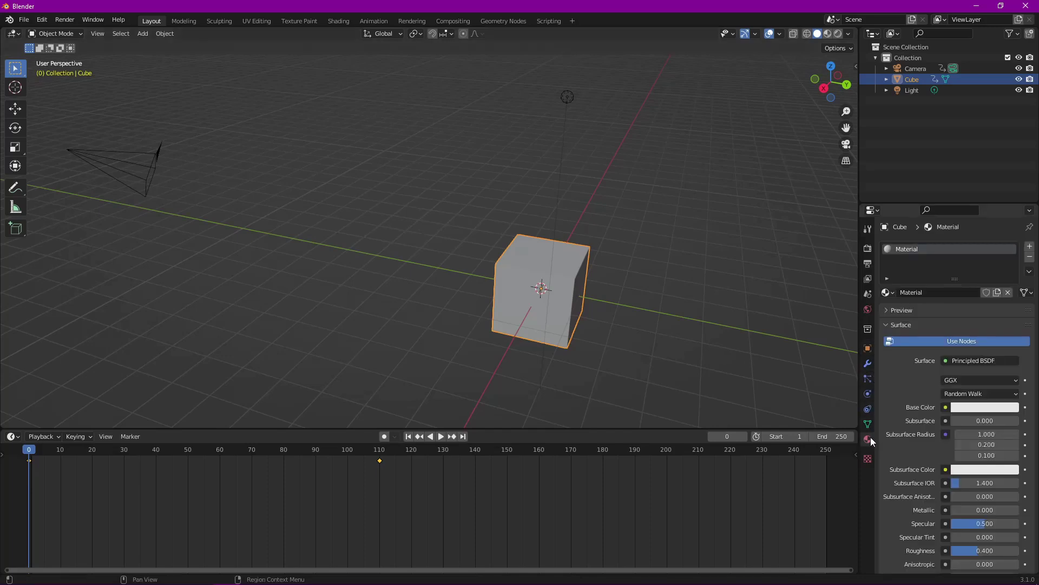
click(1025, 407)
click(1025, 408)
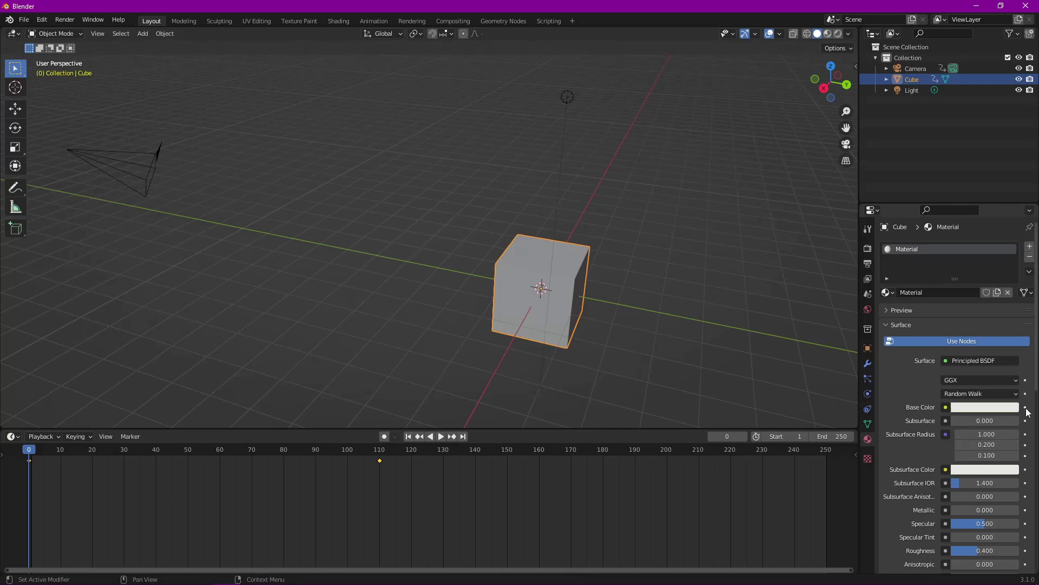
scroll(1001, 427, down, 4)
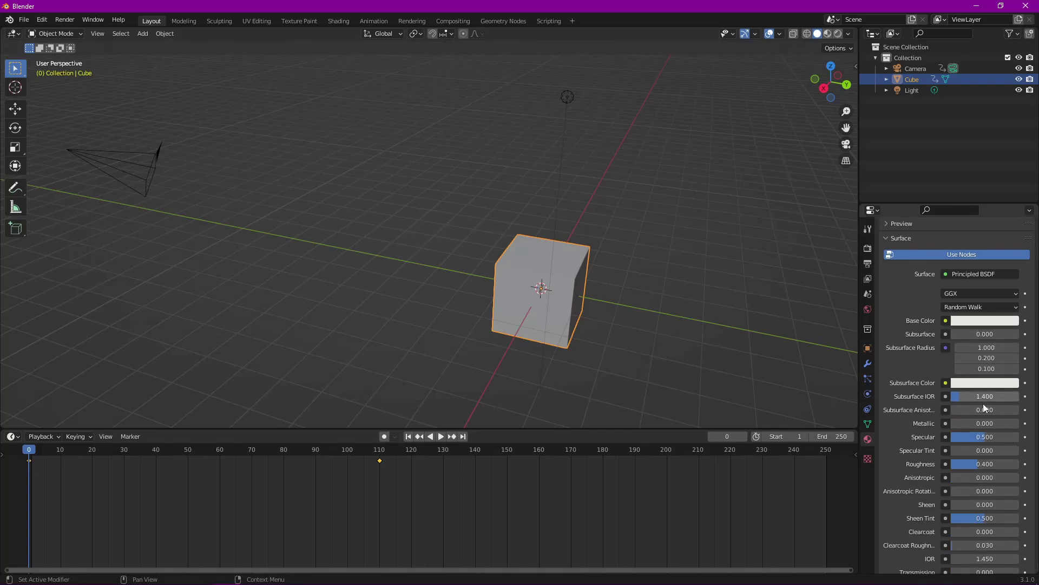
click(1025, 436)
click(1025, 450)
click(1025, 463)
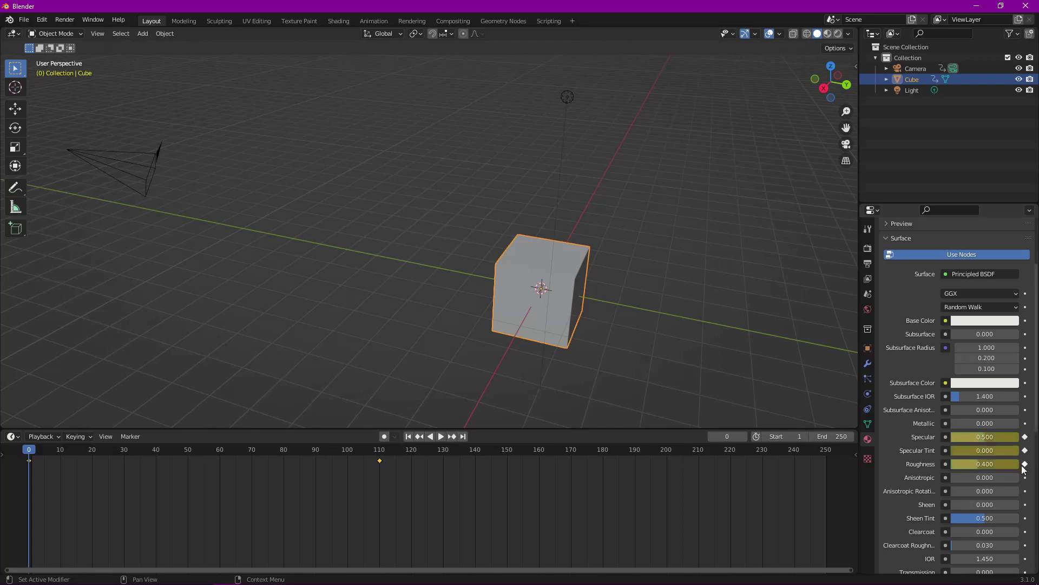
click(1025, 491)
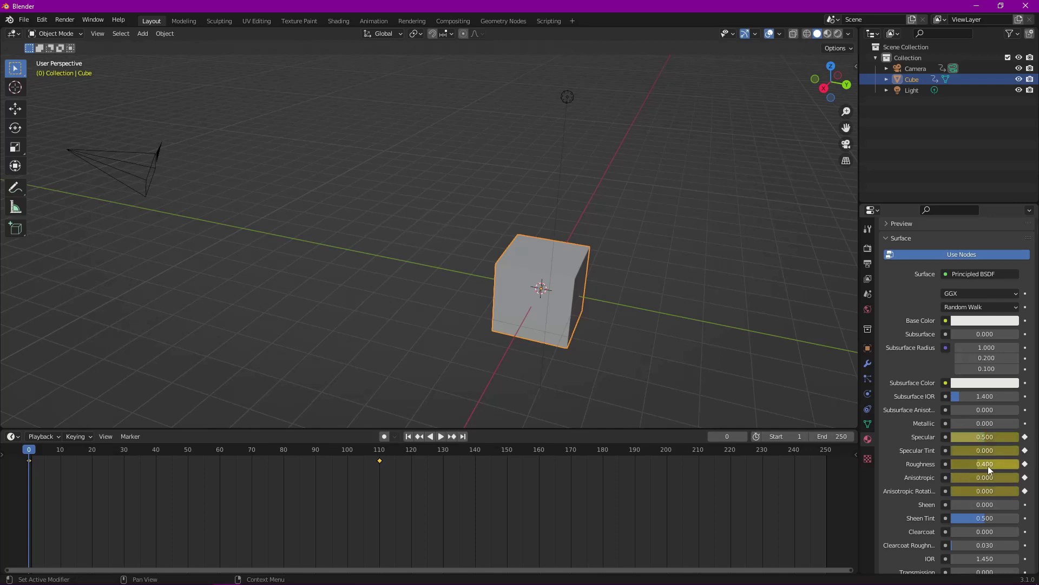
drag(29, 454, 380, 454)
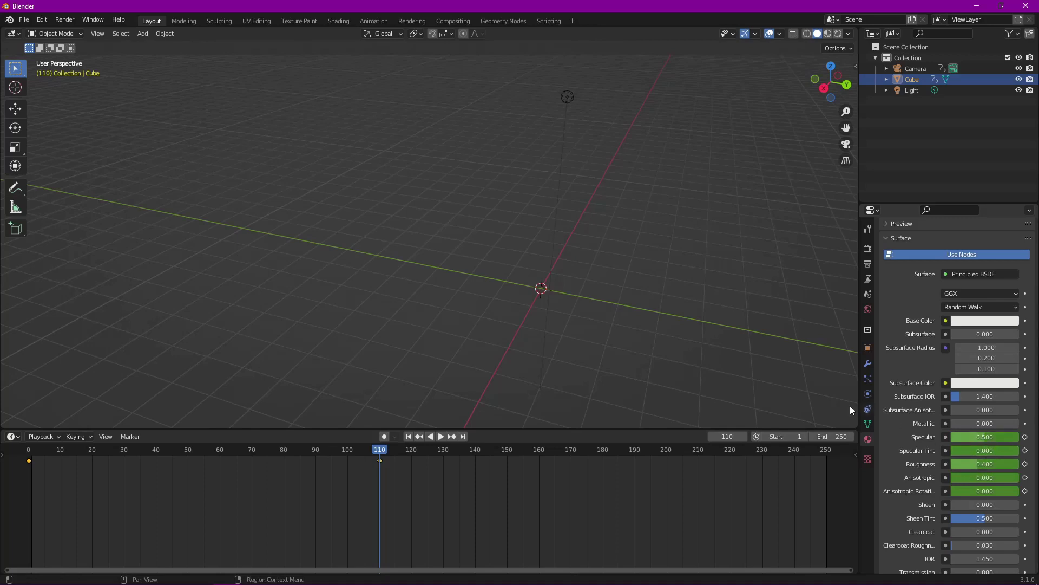
drag(377, 452, 25, 457)
Step: Keyframe the white Base Color at frame 0 and move the playhead to frame 110
key(i)
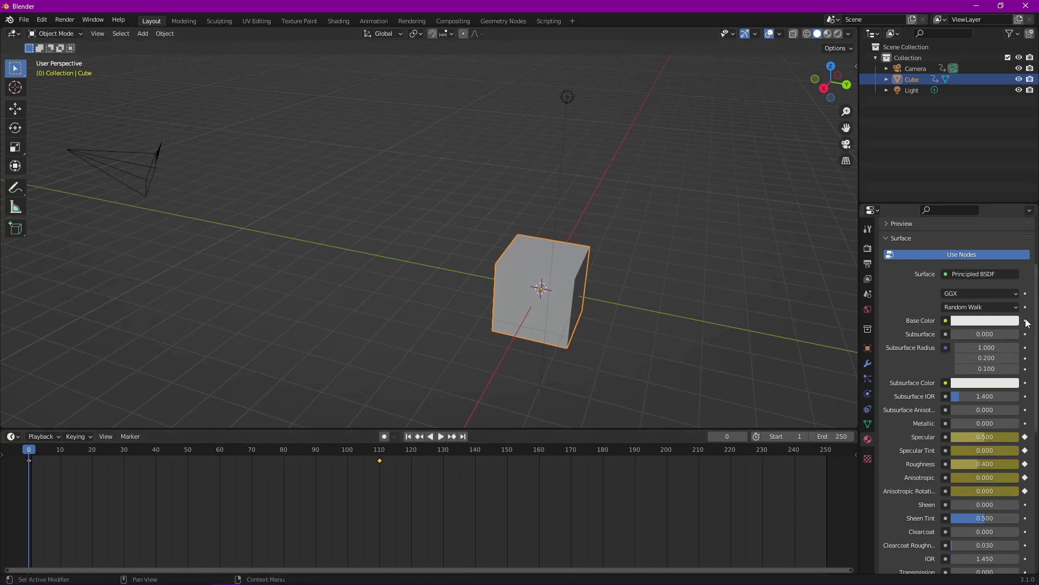
click(1006, 323)
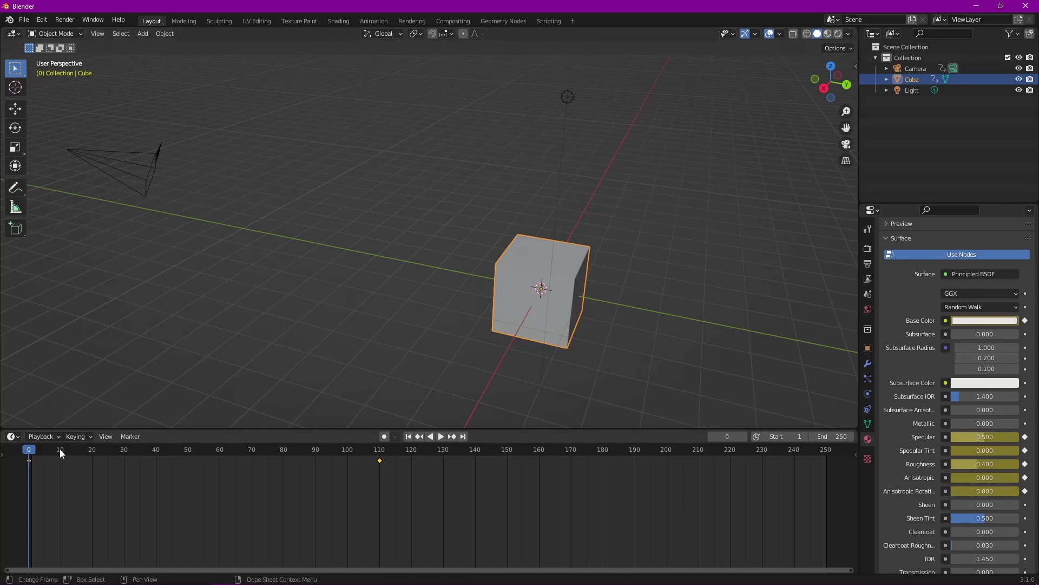
key(space)
drag(29, 452, 382, 466)
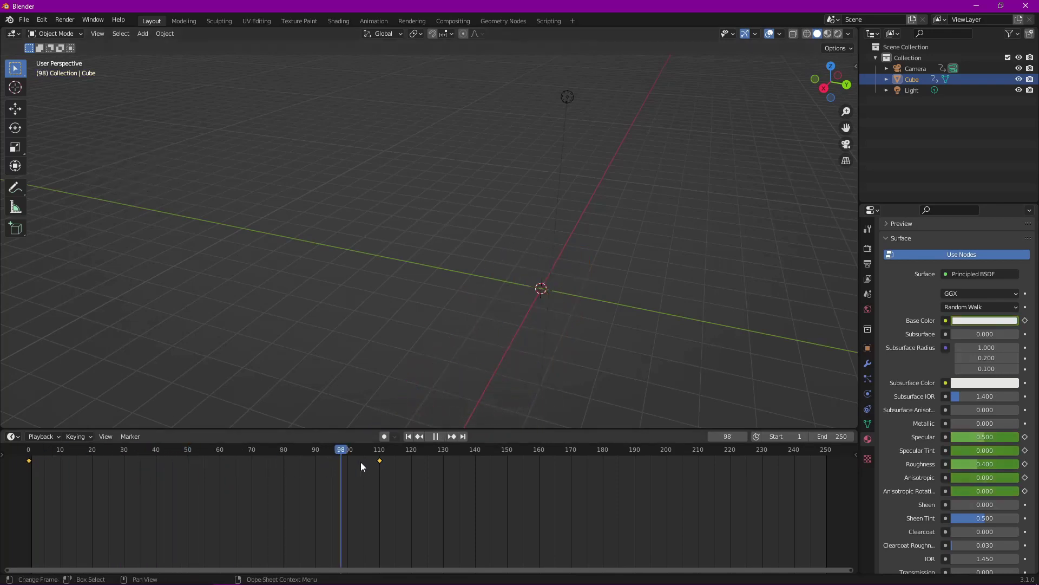
key(space)
Step: Set the Base Color to green at frame 110 and preview the colour change in Material Preview
click(995, 323)
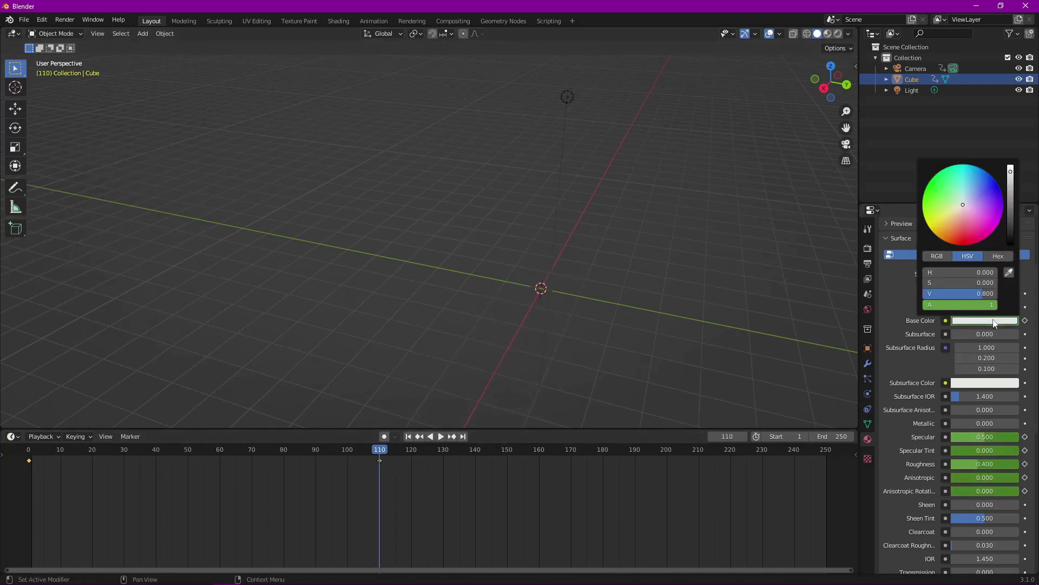
click(928, 195)
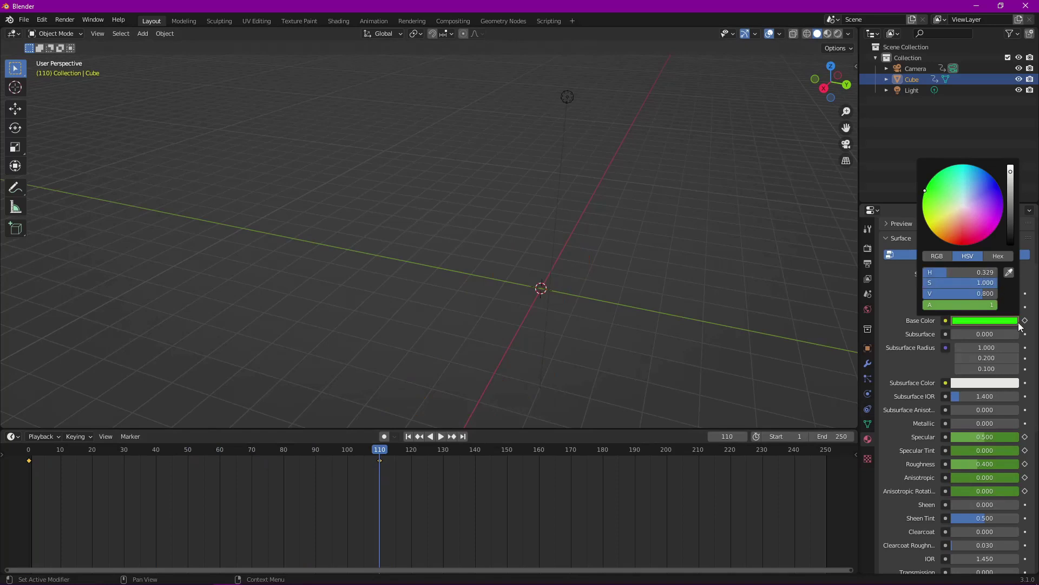
middle_drag(812, 330, 652, 333)
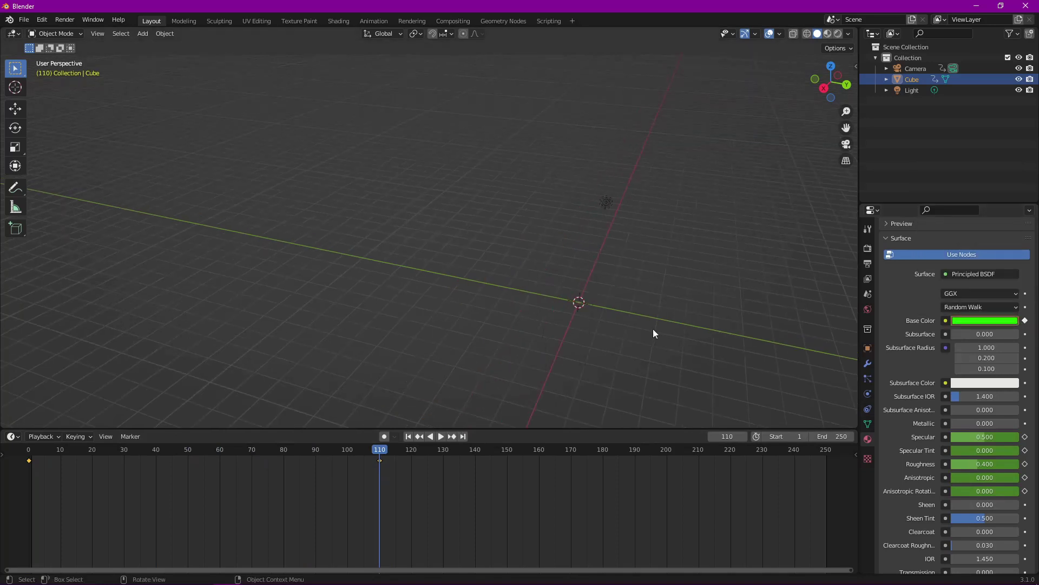
shift+middle_drag(678, 379, 653, 236)
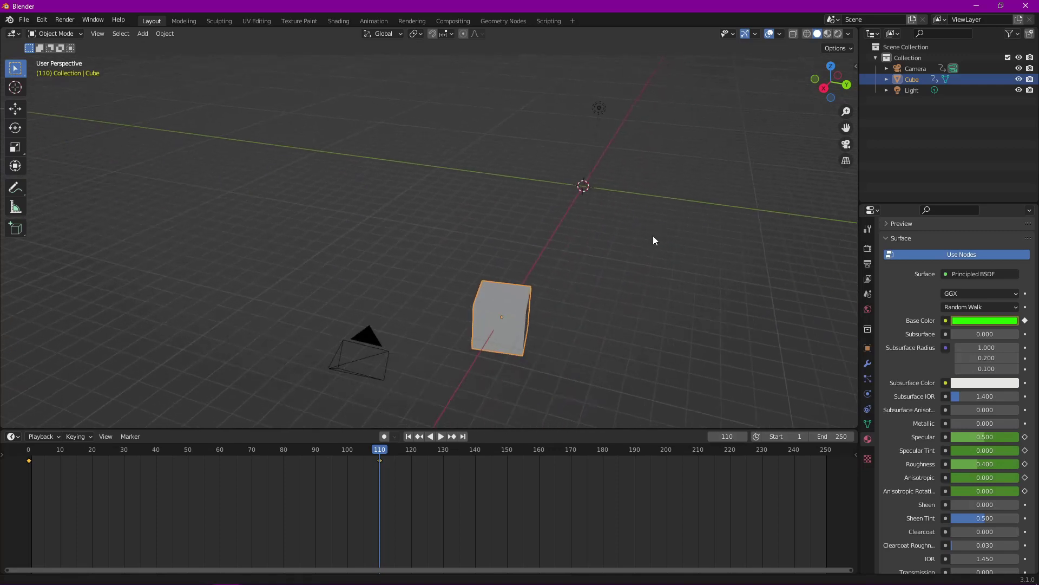
click(831, 34)
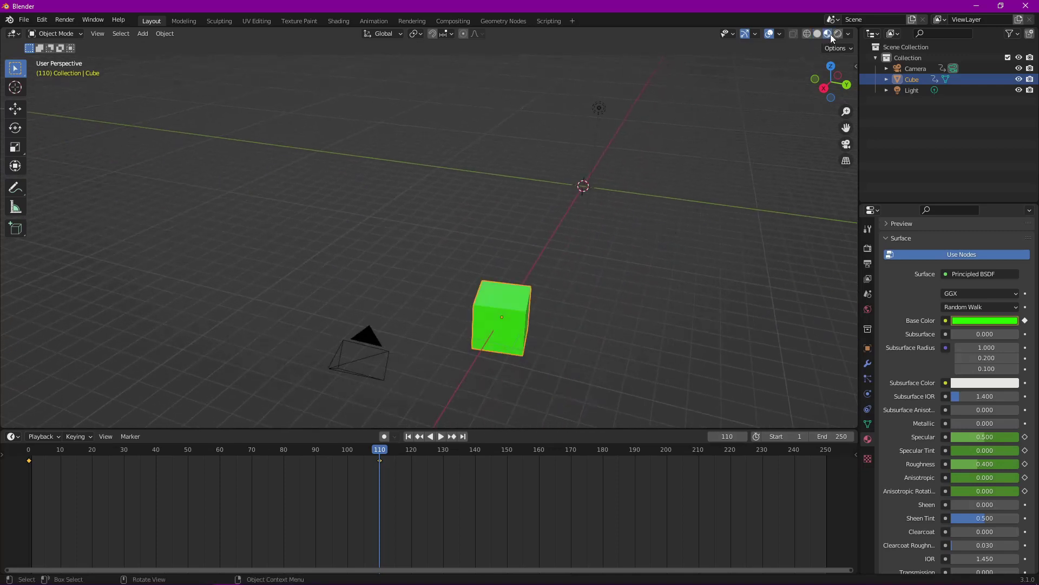
mouse_move(379, 449)
mouse_down()
mouse_move(27, 456)
mouse_move(378, 454)
mouse_move(32, 467)
mouse_up()
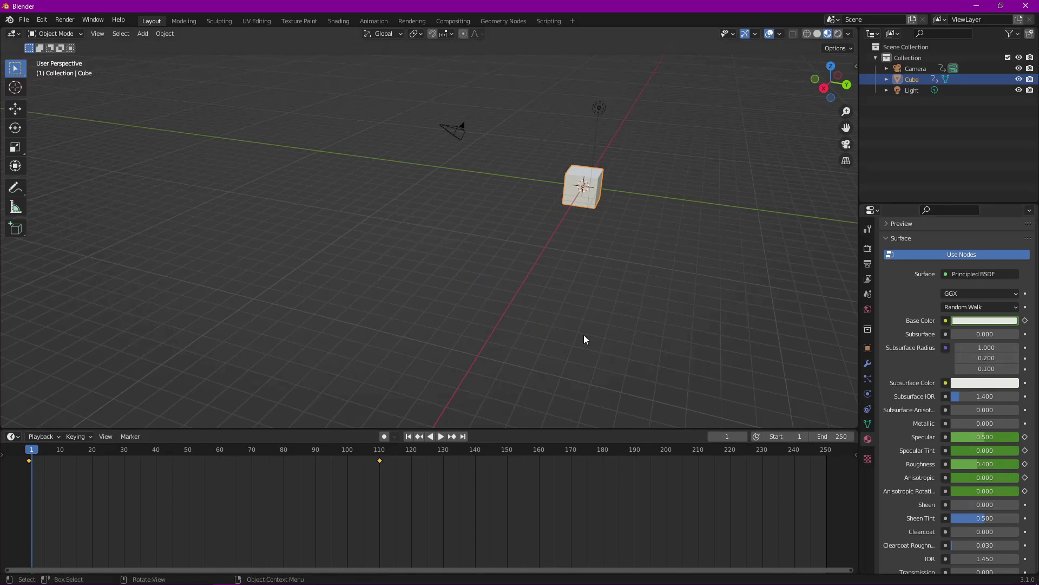
Step: Deselect the cube at frame 1, leaving it showing its starting white colour
click(526, 309)
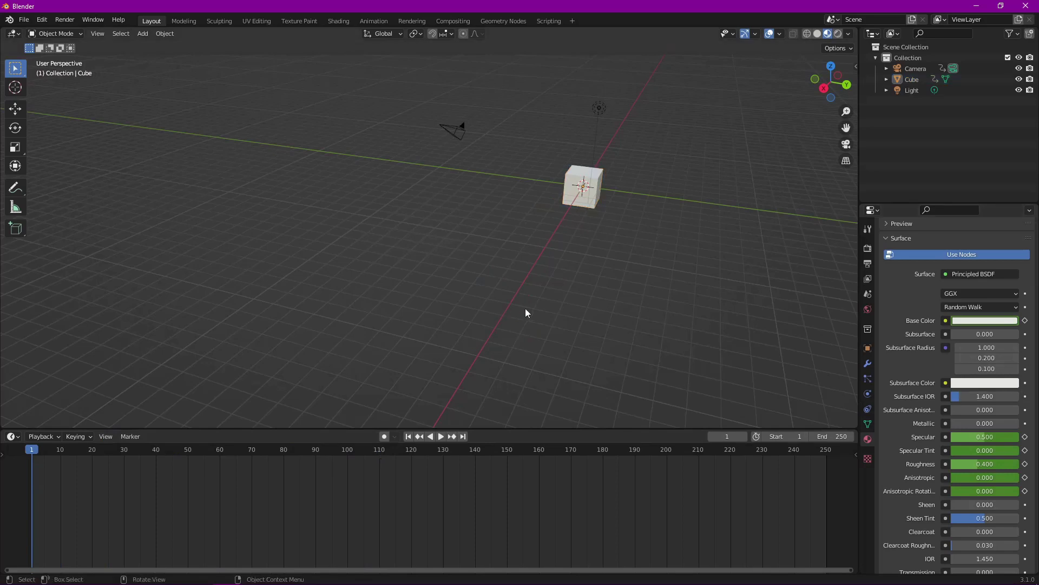